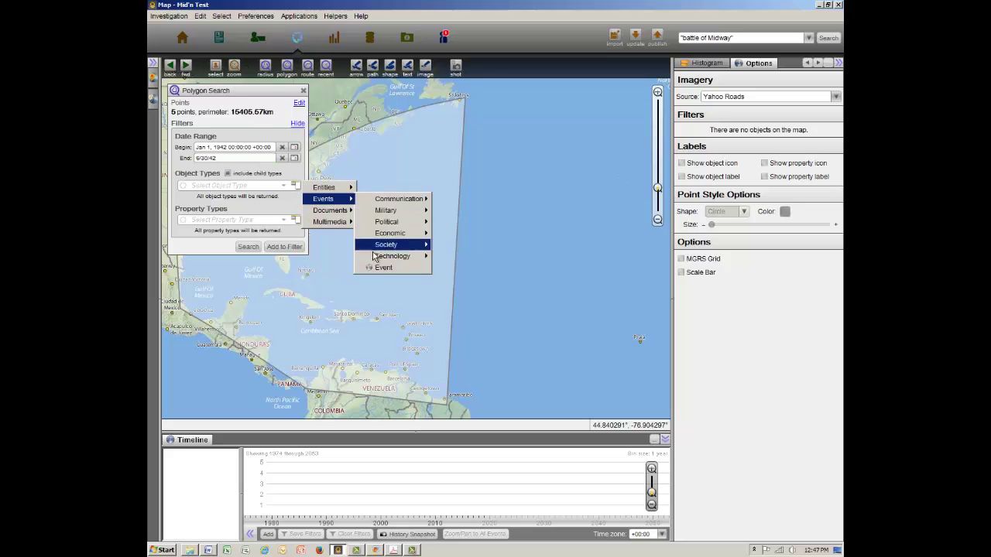
Limit the polygon search to Event objects, run it over the drawn area, and close the search window
{"action": "left_click", "coordinate": [379, 267]}
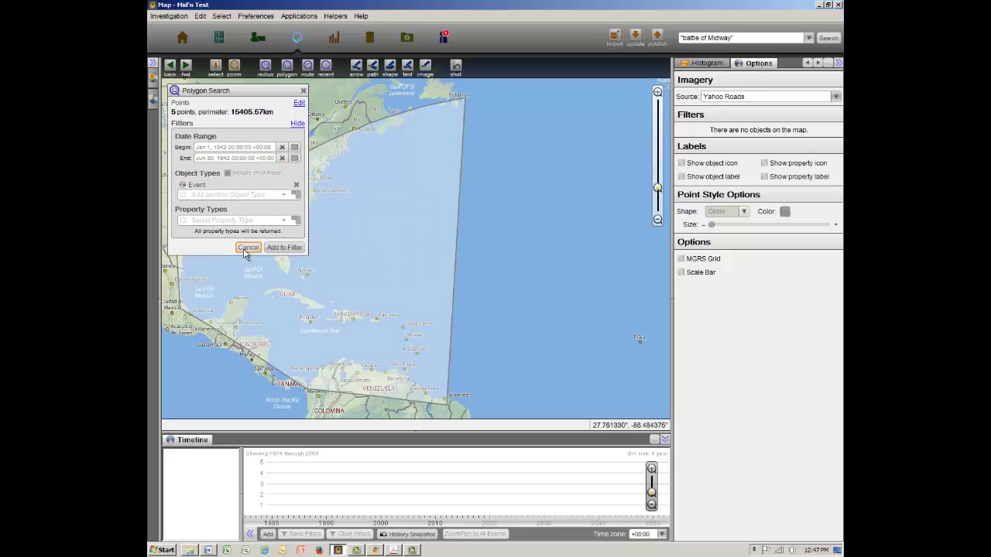
{"action": "left_click", "coordinate": [247, 248]}
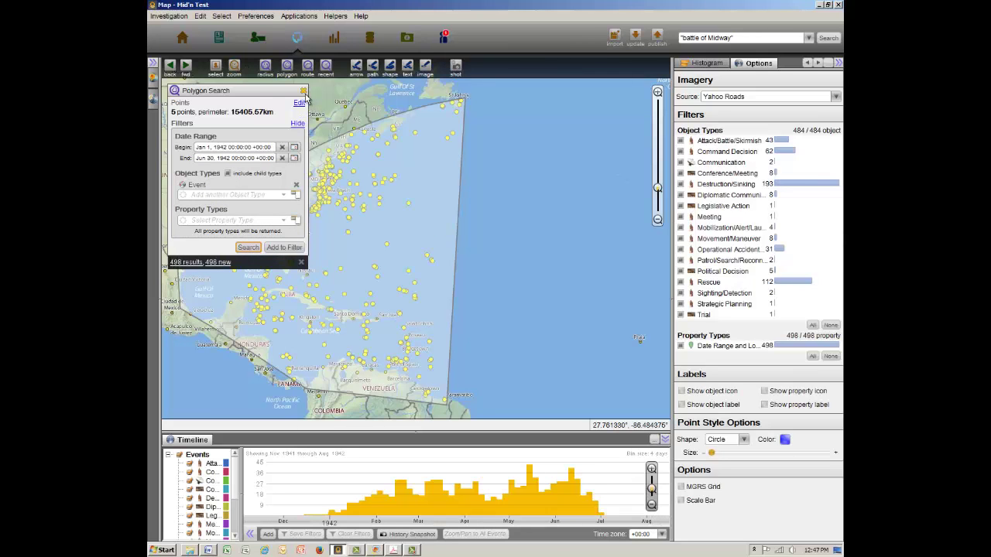
{"action": "left_click", "coordinate": [304, 92]}
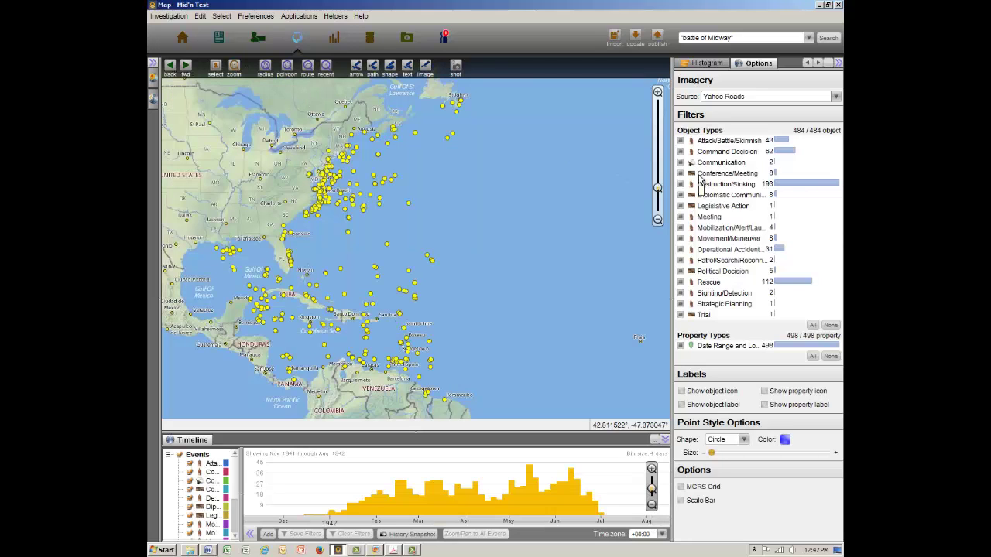
Remove the Conference/Meeting, Diplomatic Communication, Political Decision, Communication, Legislative Action and Trial events from the map using the histogram
{"action": "left_click", "coordinate": [706, 62]}
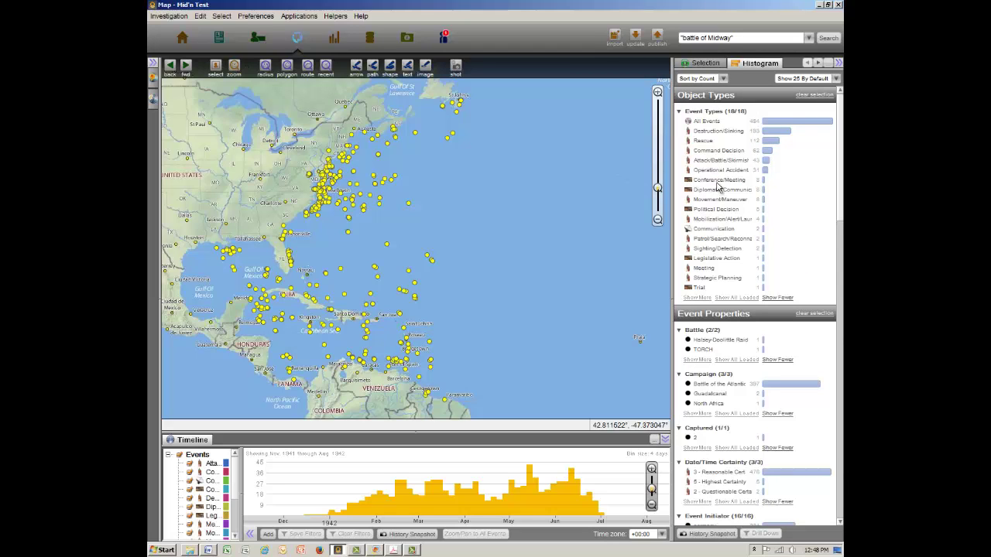
{"action": "left_click", "coordinate": [718, 182]}
{"action": "left_click", "coordinate": [716, 191], "text": "ctrl"}
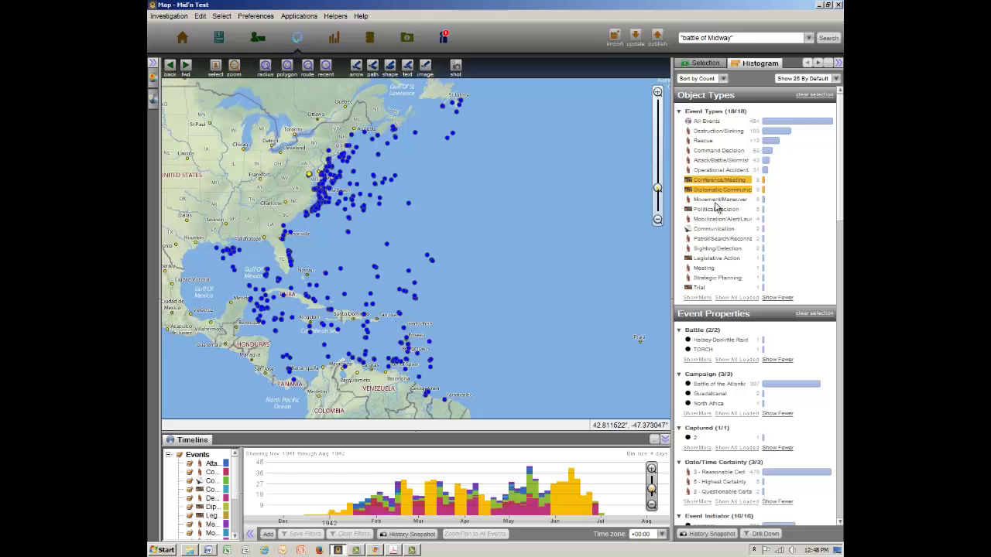
{"action": "left_click", "coordinate": [714, 209], "text": "ctrl"}
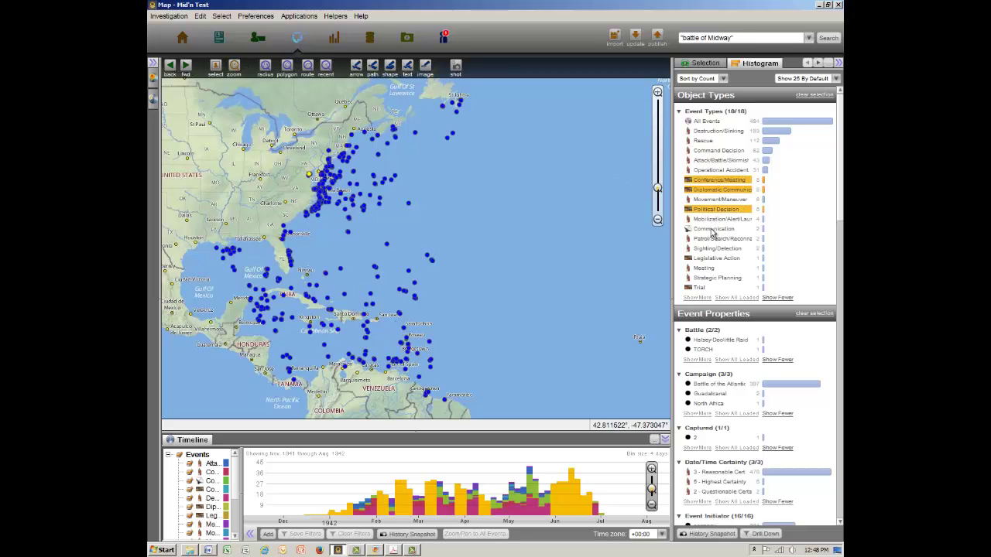
{"action": "left_click", "coordinate": [711, 231], "text": "ctrl"}
{"action": "left_click", "coordinate": [709, 259], "text": "ctrl"}
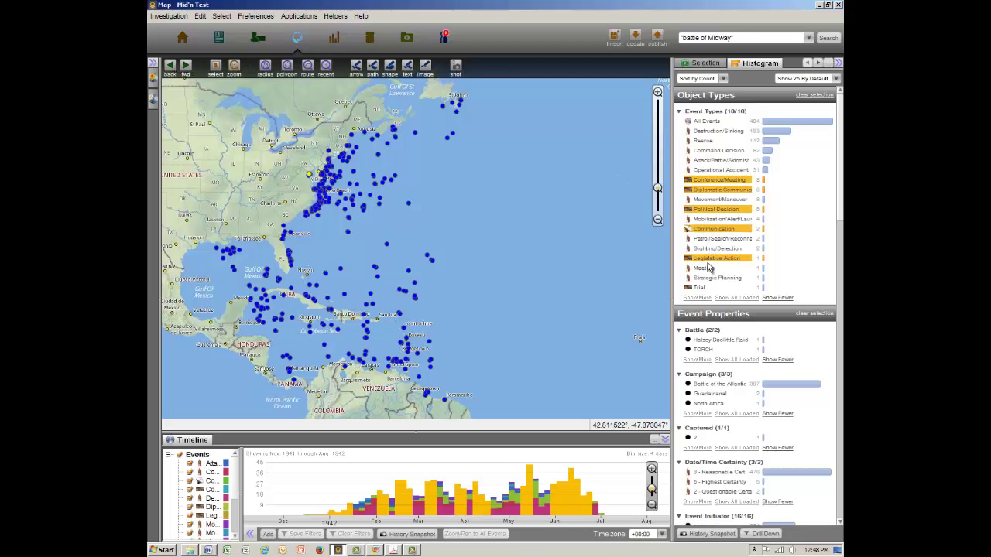
{"action": "left_click", "coordinate": [699, 288], "text": "ctrl"}
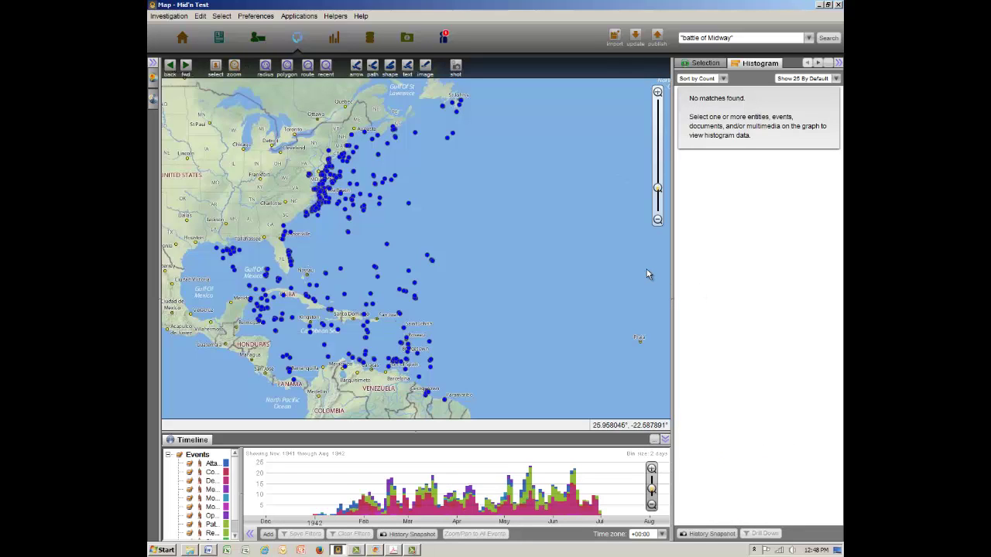
Select the map events whose Event Initiator is germany and colour their points green
{"action": "key", "text": "ctrl+a"}
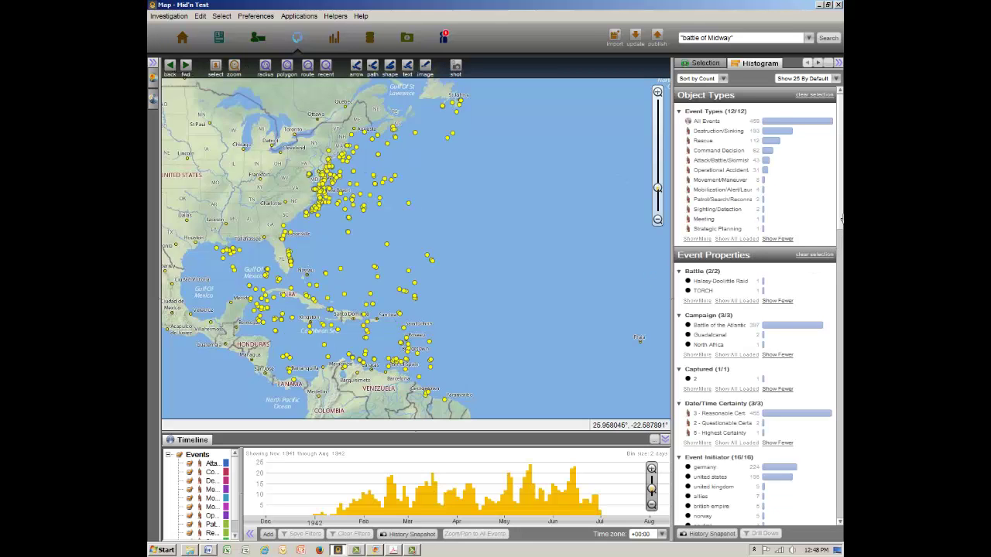
{"action": "left_click_drag", "start_coordinate": [840, 215], "coordinate": [834, 320]}
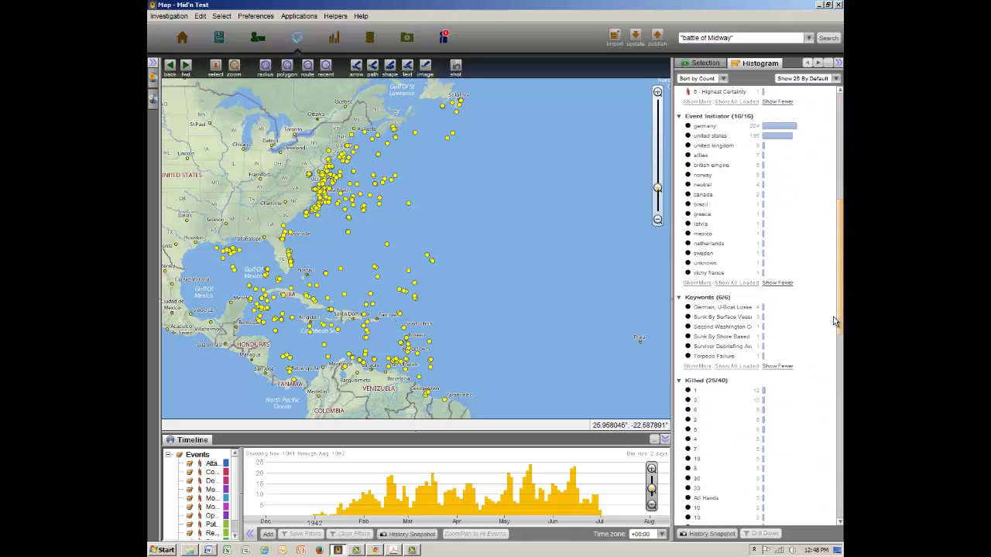
{"action": "left_click", "coordinate": [701, 129]}
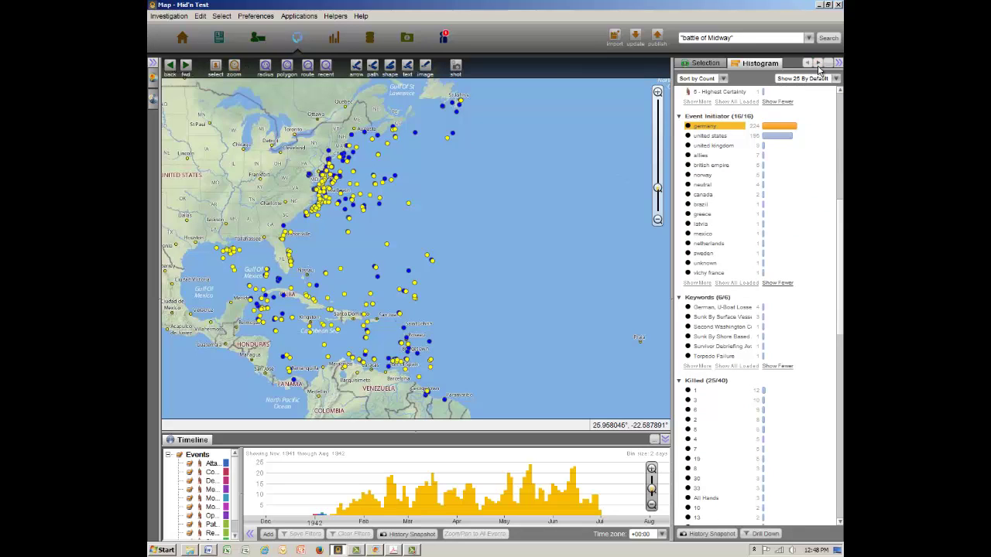
{"action": "left_click", "coordinate": [817, 62]}
{"action": "left_click", "coordinate": [756, 62]}
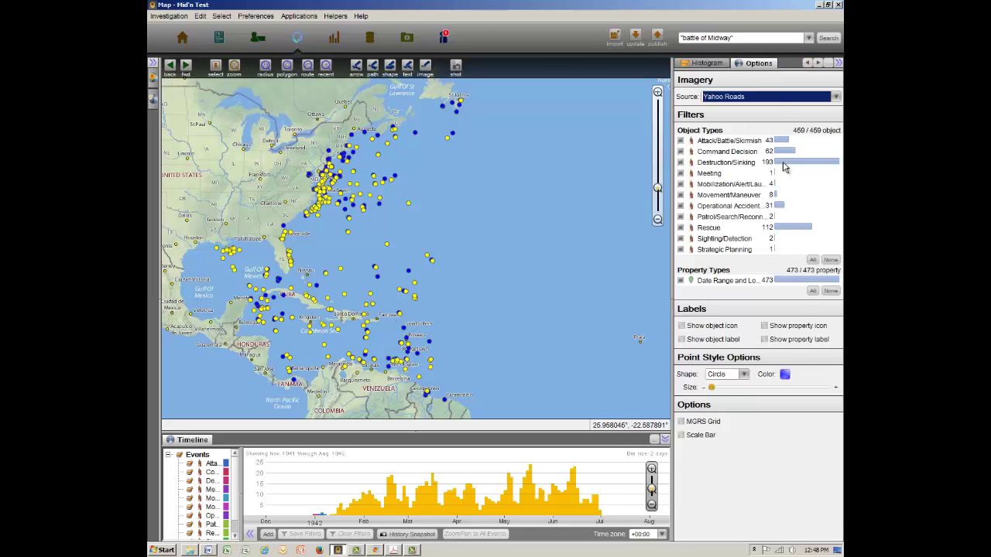
{"action": "left_click", "coordinate": [785, 373]}
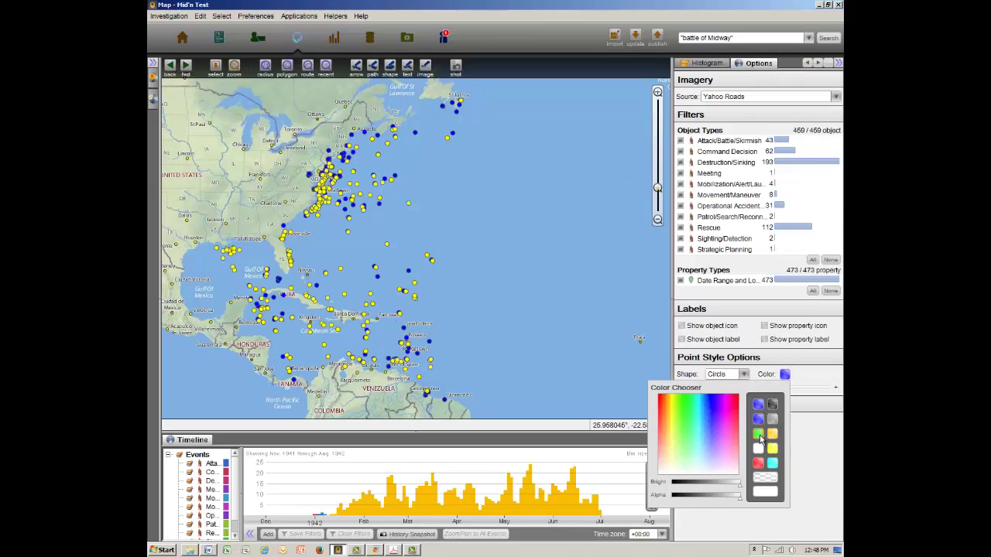
{"action": "left_click", "coordinate": [758, 435]}
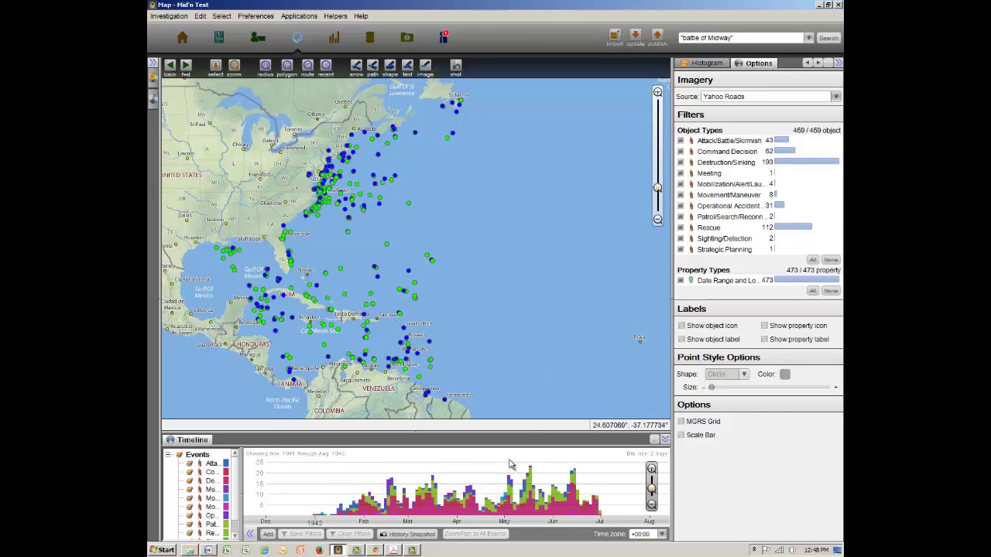
Sweep a time window across the 1942 timeline through July to examine how events develop on the map, and remove the window
{"action": "left_click_drag", "start_coordinate": [304, 486], "coordinate": [612, 517]}
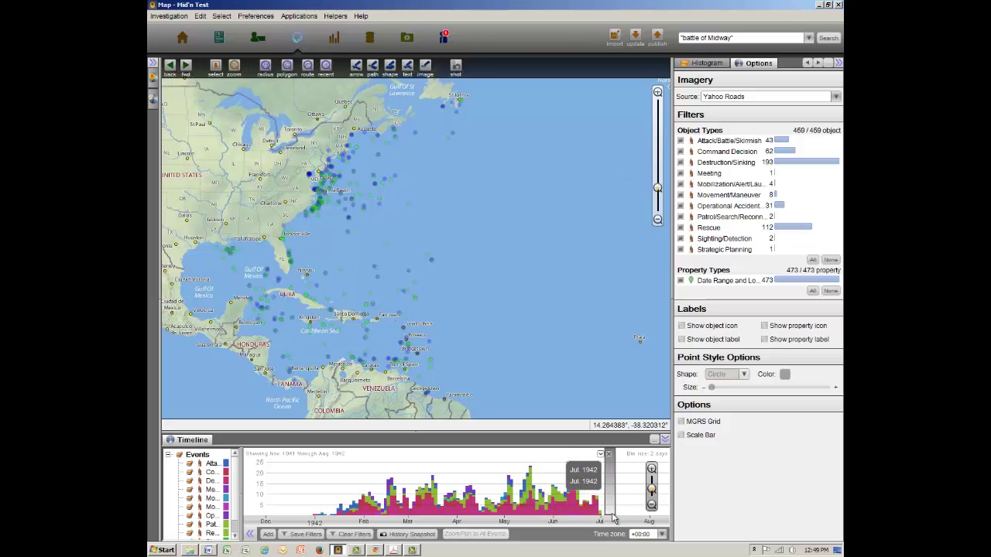
{"action": "left_click", "coordinate": [607, 455]}
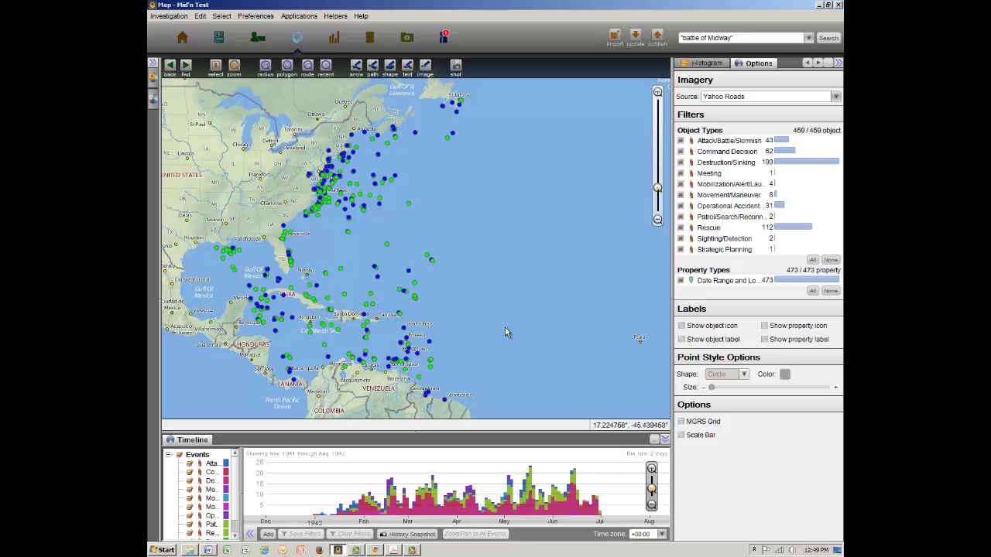
Highlight the events tagged with the German U-Boat Losses keyword among all events on the map
{"action": "left_click", "coordinate": [718, 64]}
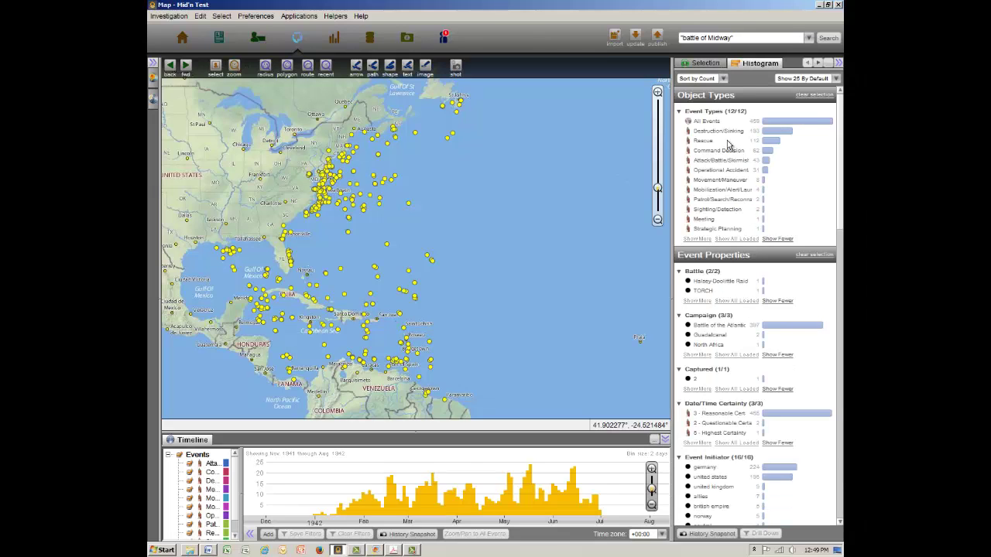
{"action": "scroll", "coordinate": [731, 407], "scroll_direction": "down", "scroll_amount": 10}
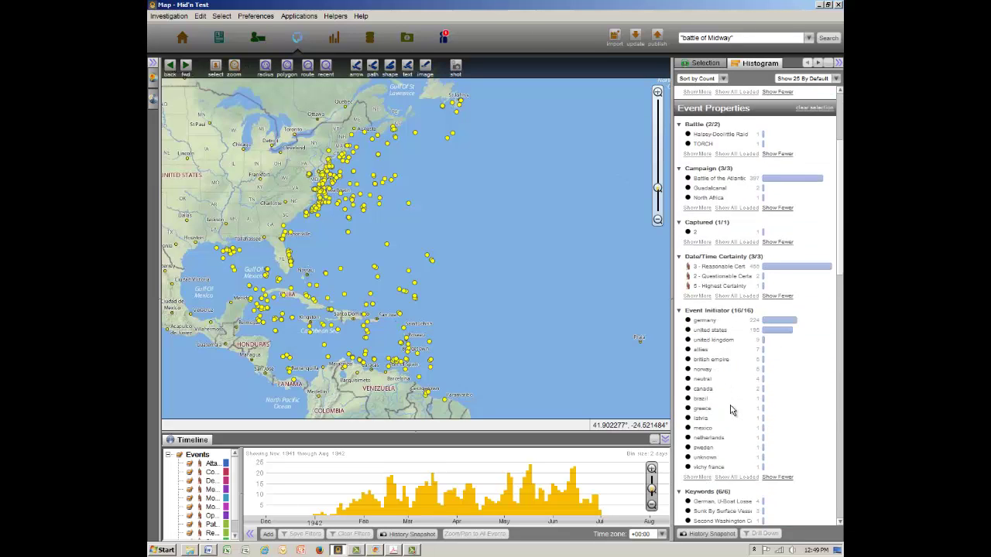
{"action": "left_click", "coordinate": [723, 404]}
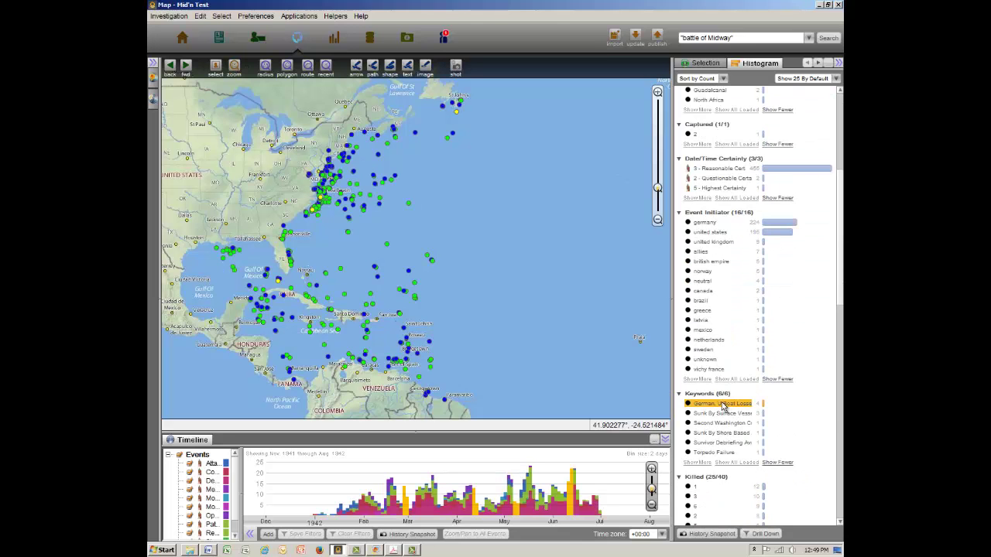
Open the record of the highlighted U-352 sinking event off the North Carolina coast
{"action": "left_click_drag", "start_coordinate": [320, 234], "coordinate": [431, 304]}
{"action": "scroll", "coordinate": [430, 304], "scroll_direction": "up", "scroll_amount": 3}
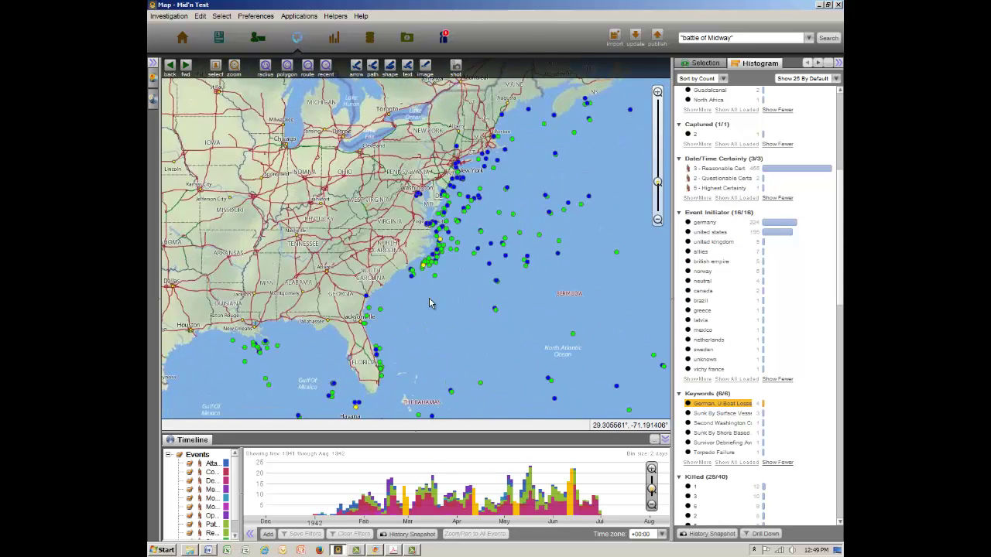
{"action": "scroll", "coordinate": [422, 243], "scroll_direction": "up", "scroll_amount": 2}
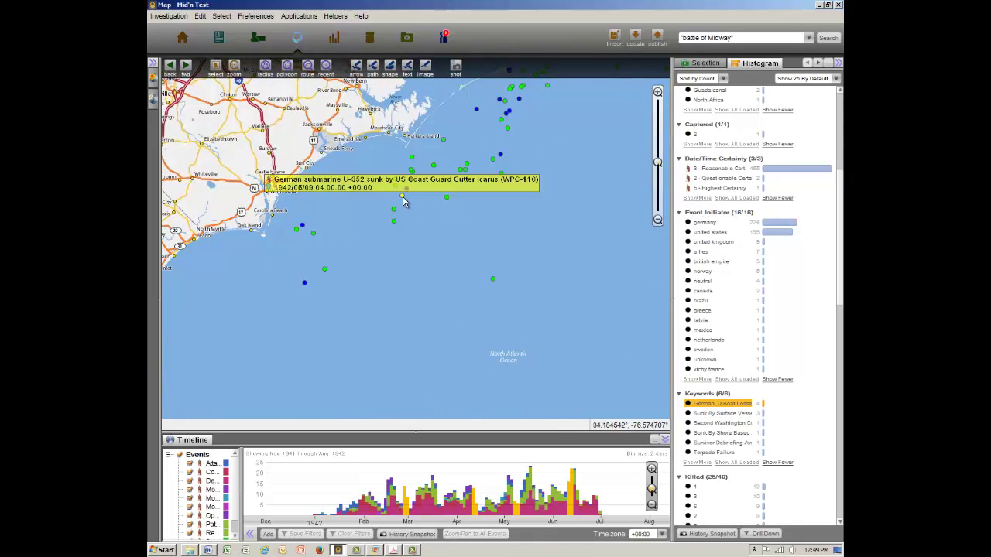
{"action": "double_click", "coordinate": [402, 201]}
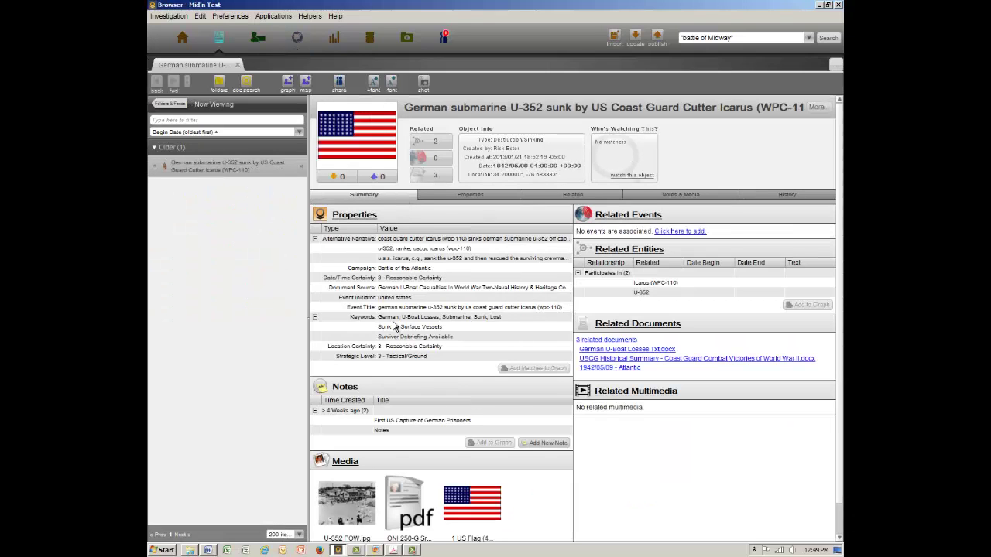
View the U-352 POW.jpg photo attached to the event and close it
{"action": "left_click", "coordinate": [359, 504]}
{"action": "double_click", "coordinate": [358, 504]}
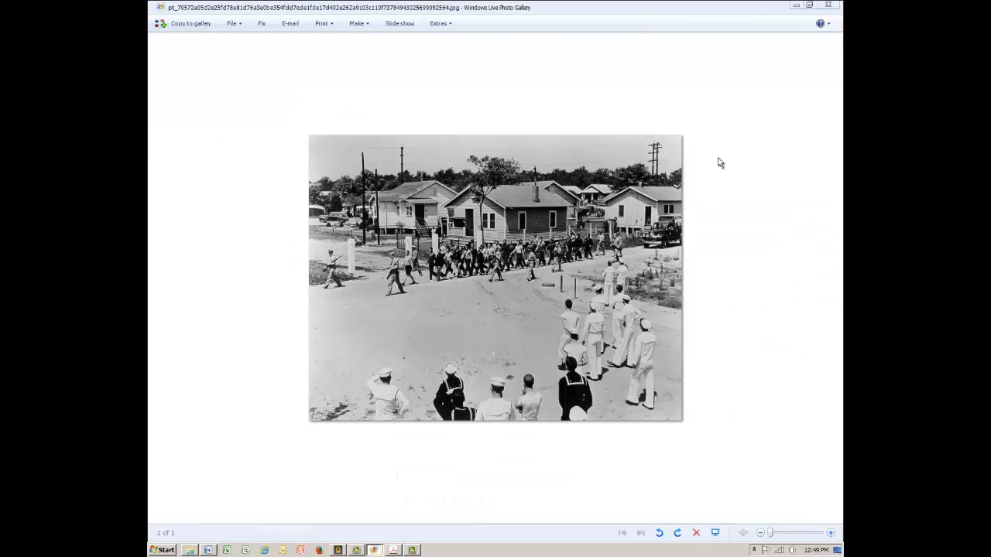
{"action": "left_click", "coordinate": [827, 5]}
Open the attached ONI 250-G PDF report on U-352 and read past its cover
{"action": "left_click", "coordinate": [416, 504]}
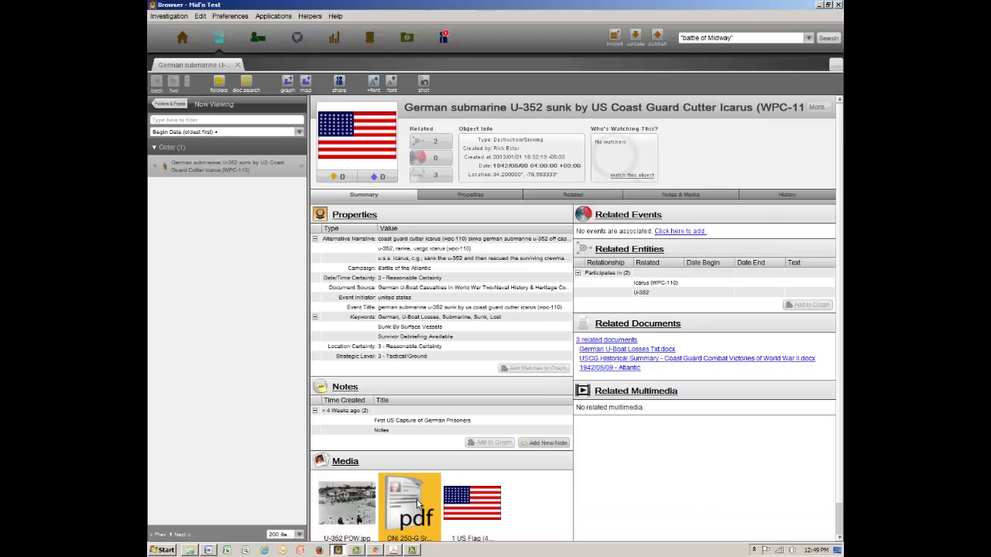
{"action": "double_click", "coordinate": [417, 504]}
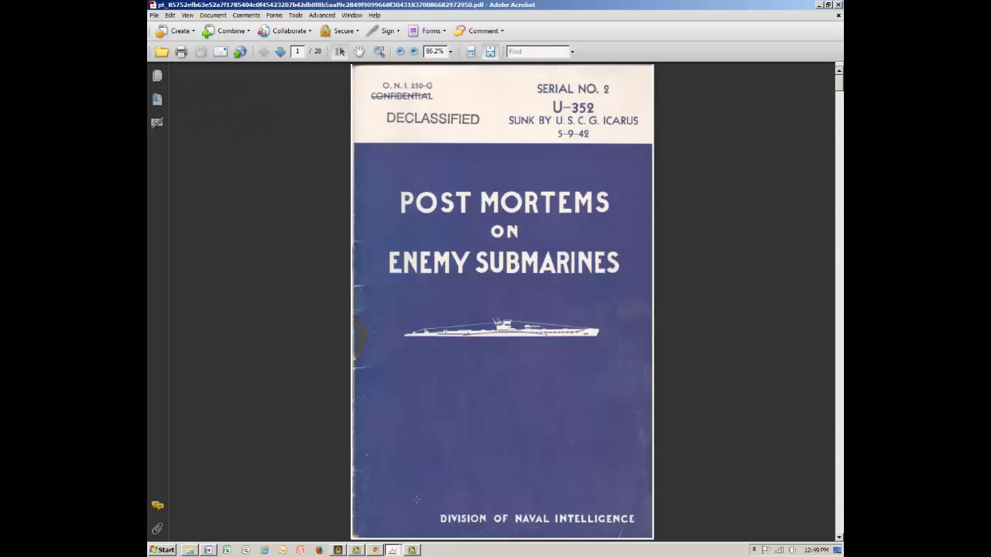
{"action": "scroll", "coordinate": [416, 500], "scroll_direction": "down", "scroll_amount": 3}
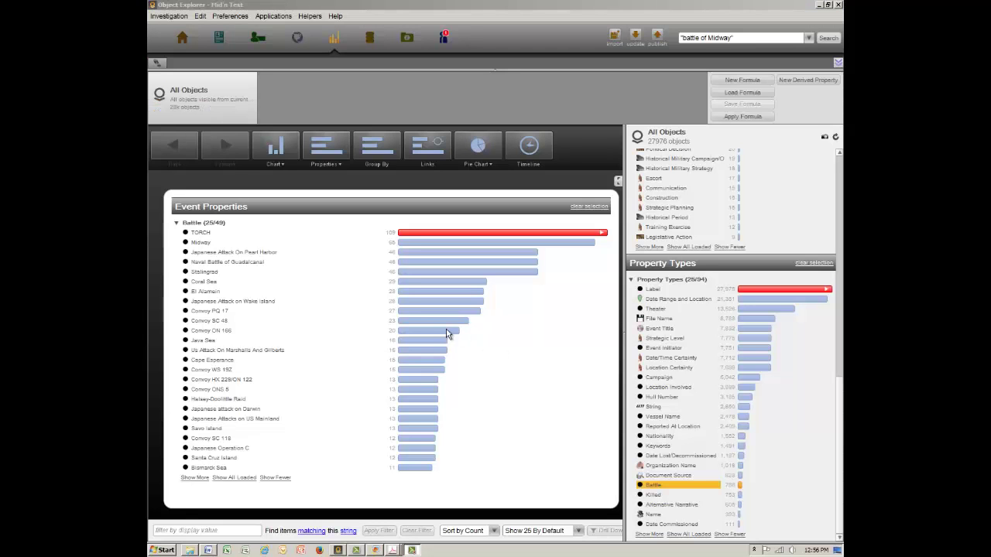
Add the events of the battles Convoy SC 48, Convoy ON 166 and Convoy ONS 5 to the map and display it
{"action": "left_click", "coordinate": [425, 323]}
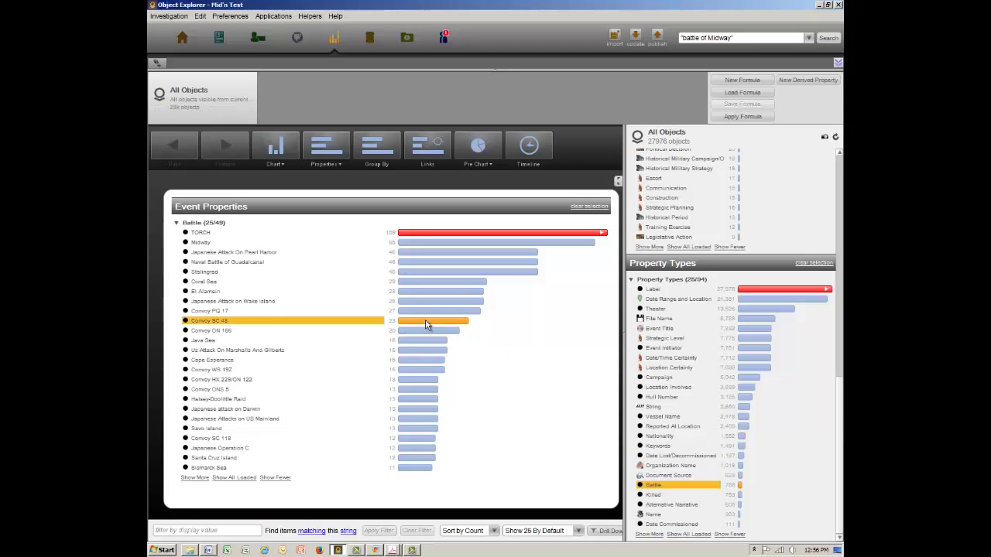
{"action": "left_click", "coordinate": [422, 333], "text": "ctrl"}
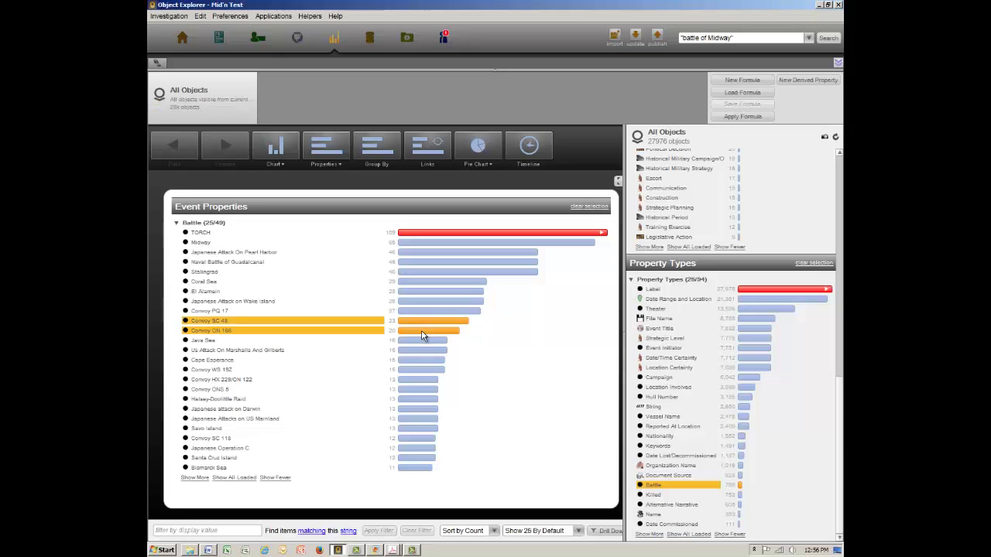
{"action": "left_click", "coordinate": [410, 395], "text": "ctrl"}
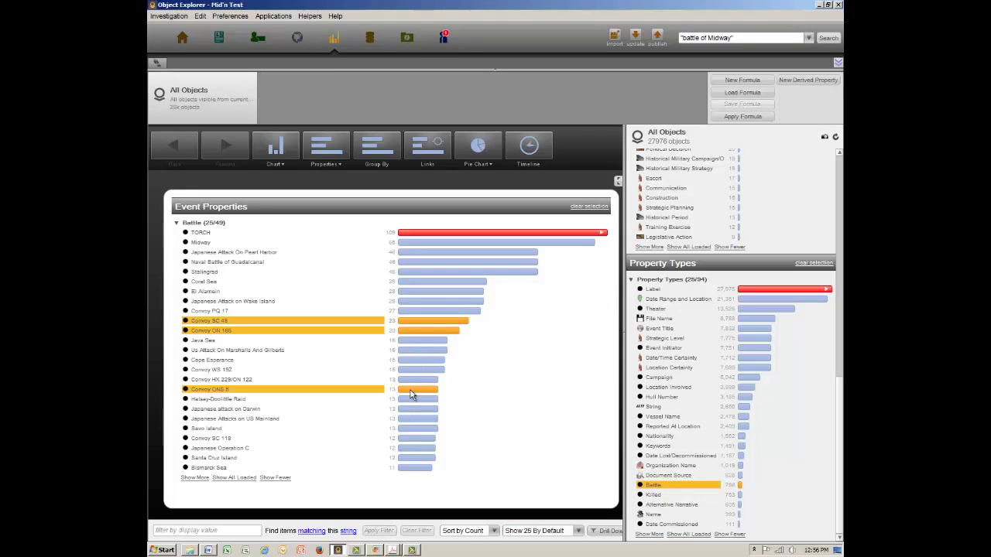
{"action": "right_click", "coordinate": [411, 395]}
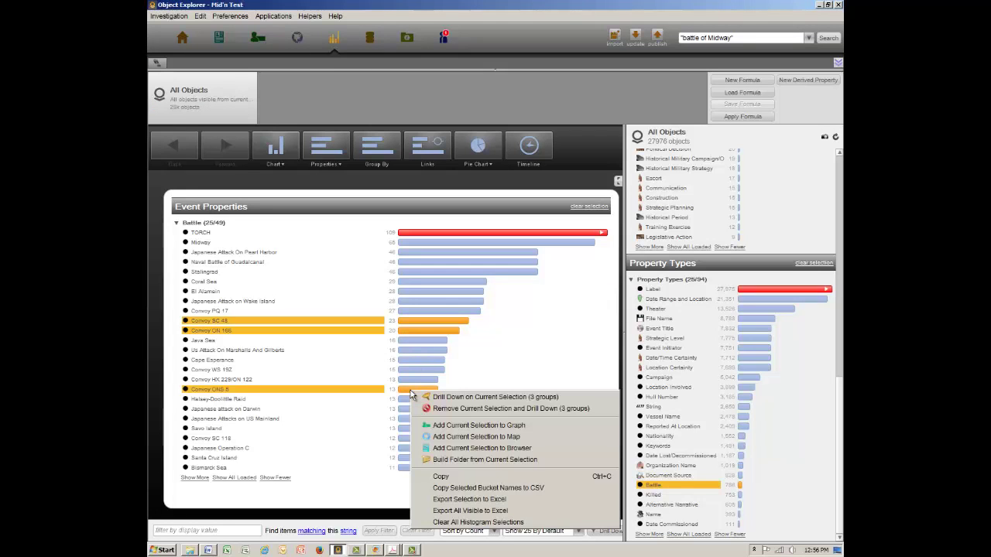
{"action": "left_click", "coordinate": [439, 443]}
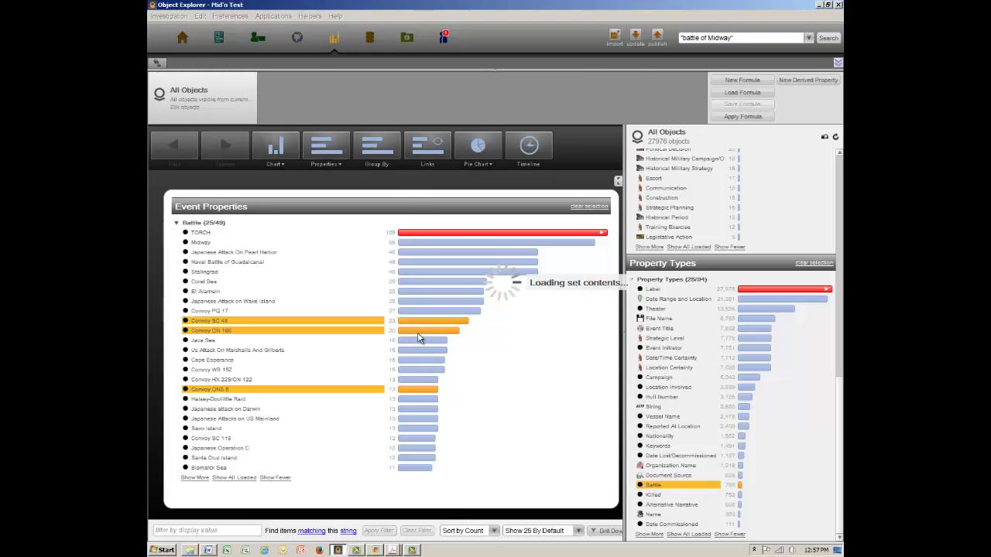
{"action": "left_click", "coordinate": [295, 40]}
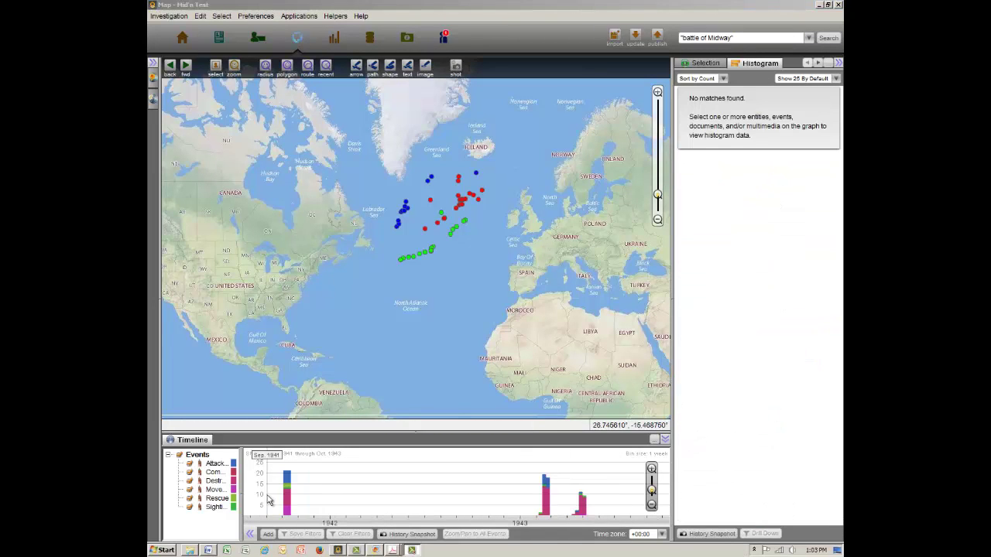
Highlight the timeline's October 1941, early 1943 and May 1943 event clusters in turn to examine each convoy battle on the map
{"action": "left_click", "coordinate": [287, 501]}
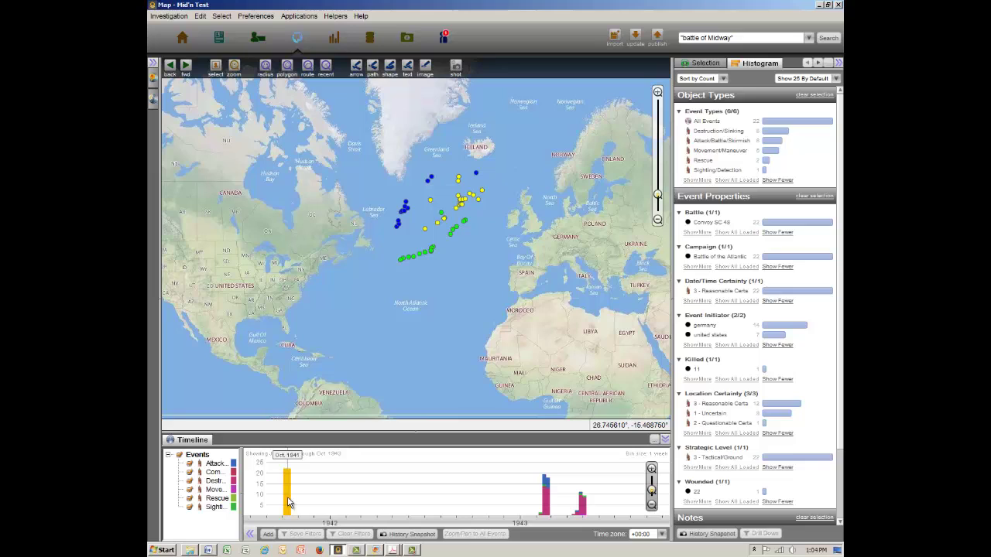
{"action": "left_click_drag", "start_coordinate": [287, 503], "coordinate": [545, 505]}
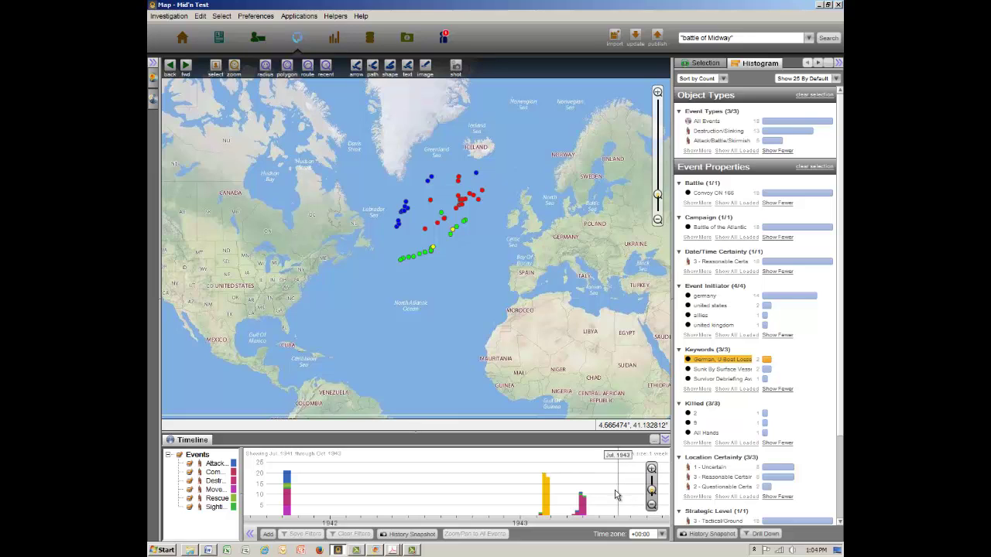
{"action": "left_click", "coordinate": [584, 511]}
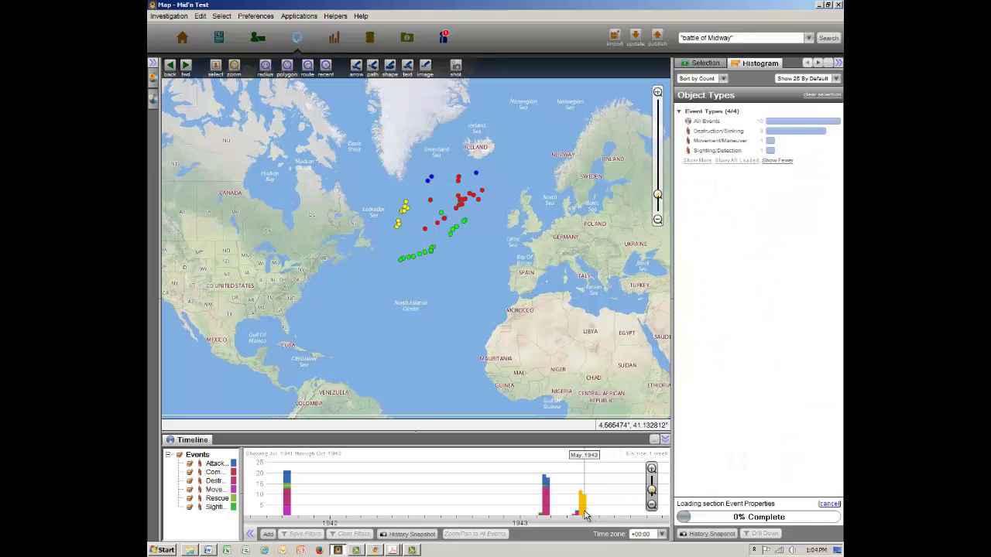
Select the May 1943 event cluster on the timeline and examine its U-boat loss and Sunk By Shore Based A/c keywords in the histogram
{"action": "left_click", "coordinate": [579, 515]}
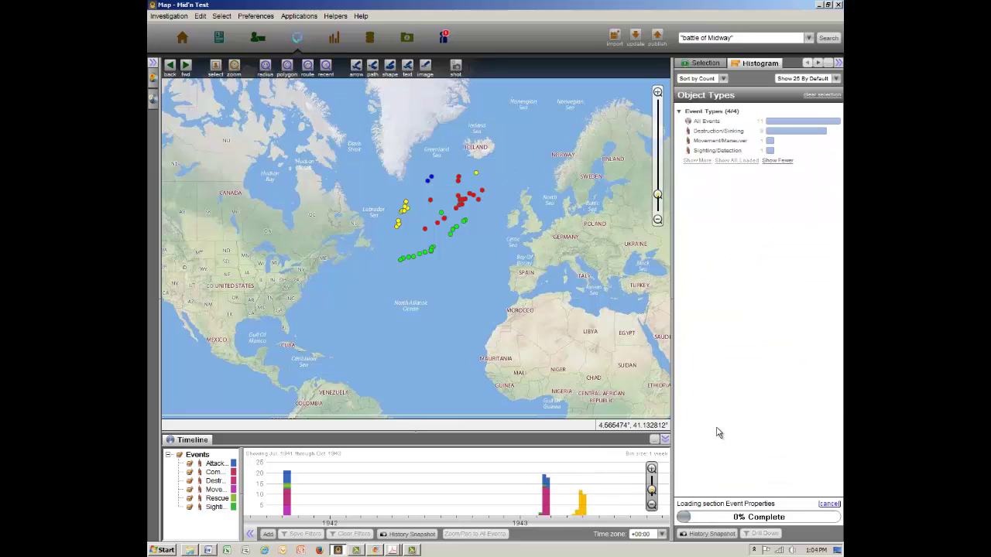
{"action": "left_click", "coordinate": [728, 361]}
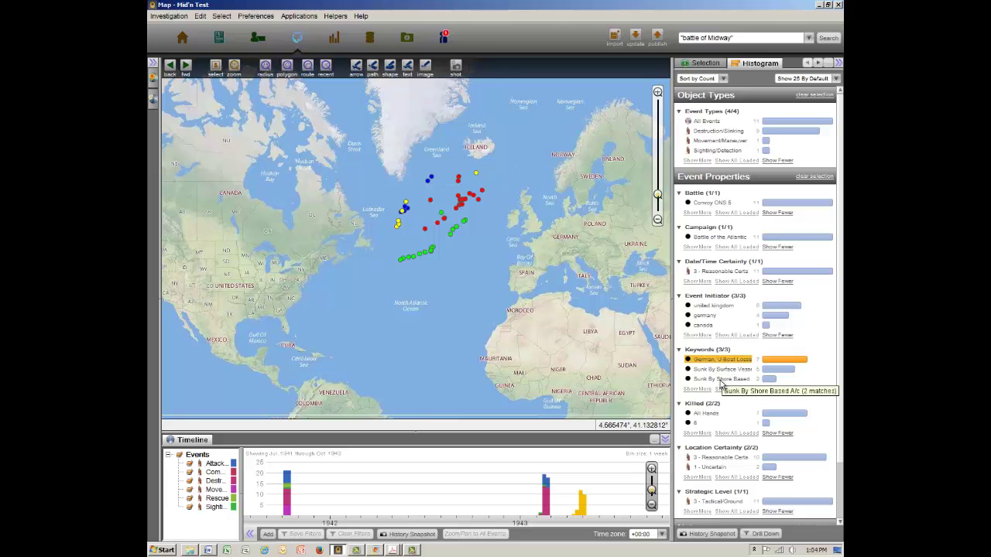
{"action": "left_click", "coordinate": [722, 380]}
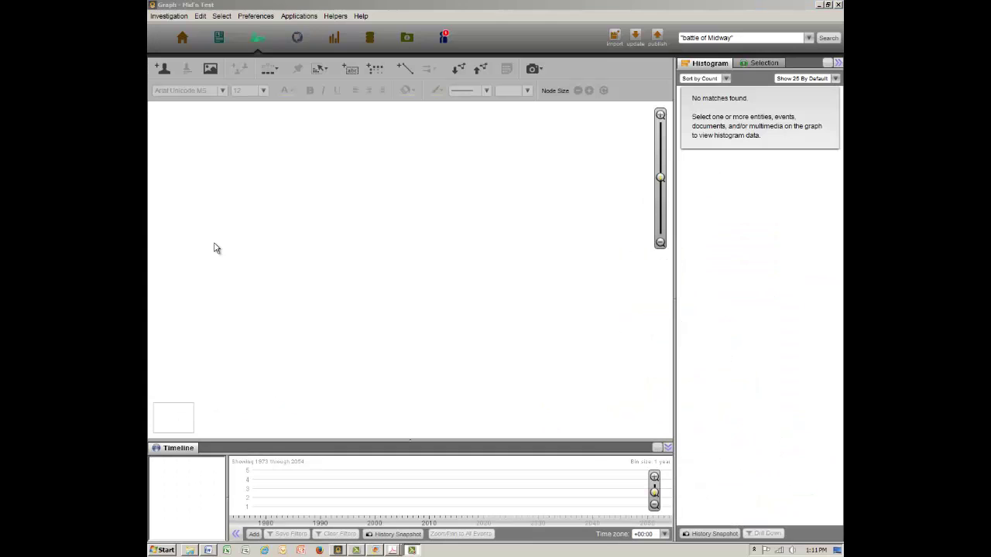
Find the convoys SC 48, ON 166 and ONS 5 by name and add each one to the graph
{"action": "type", "text": "sc 48"}
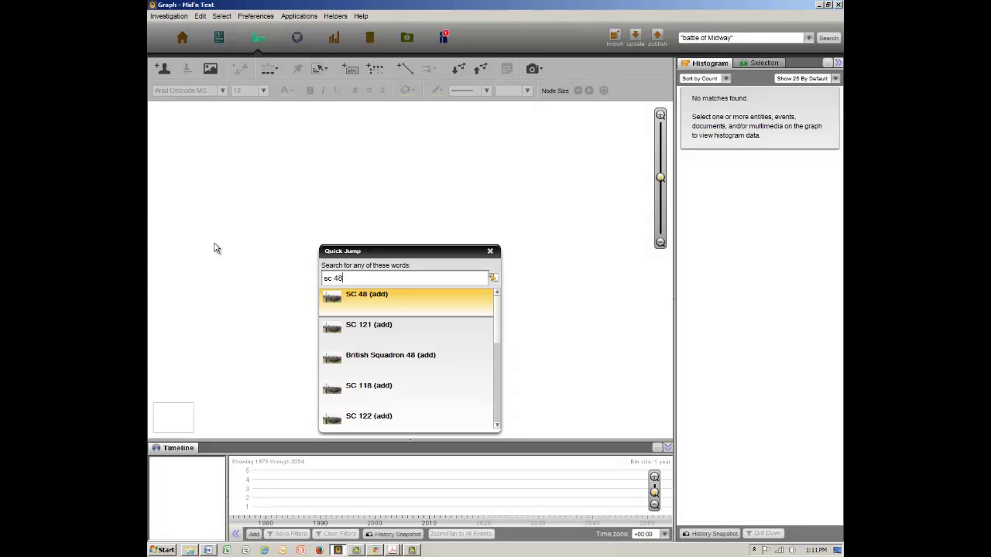
{"action": "left_click", "coordinate": [365, 307]}
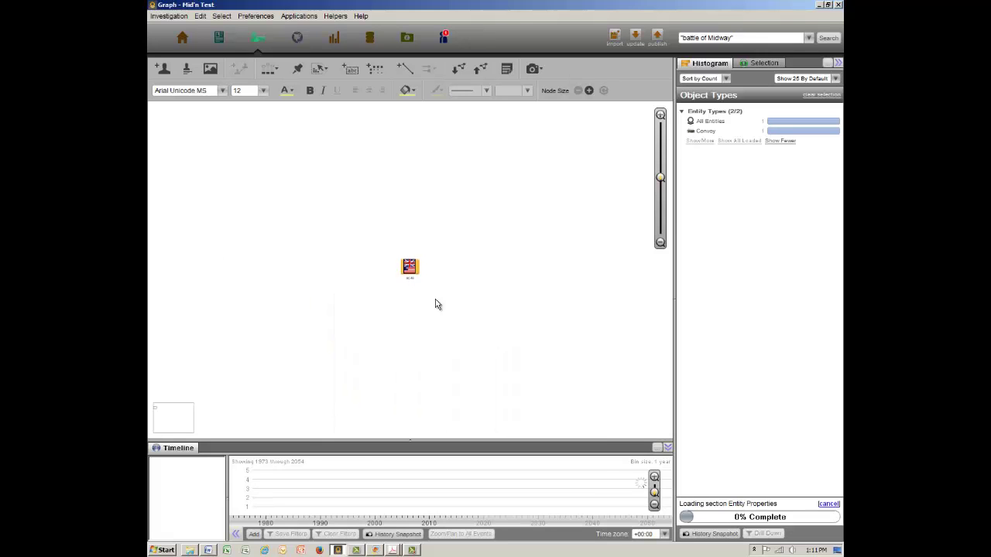
{"action": "key", "text": "Delete"}
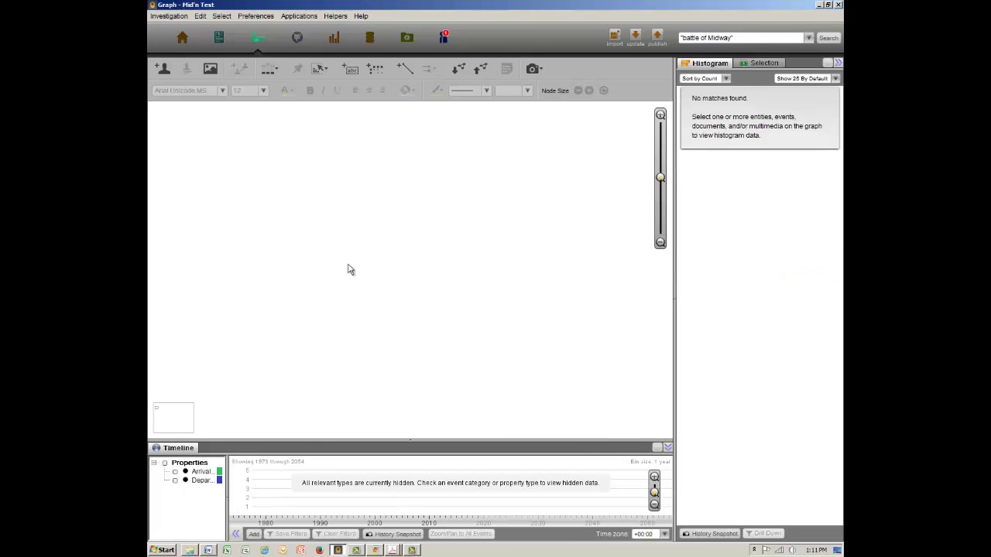
{"action": "type", "text": "c"}
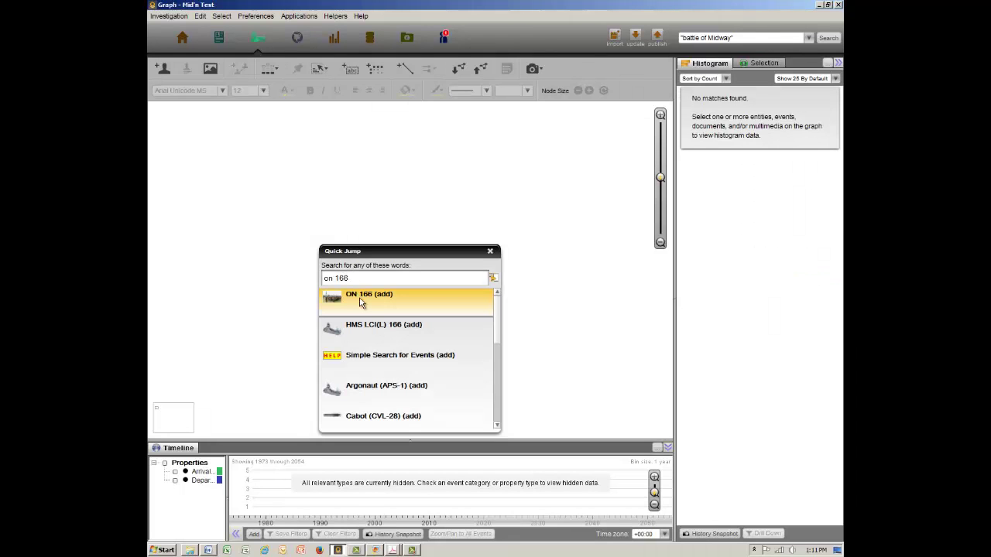
{"action": "left_click", "coordinate": [358, 297]}
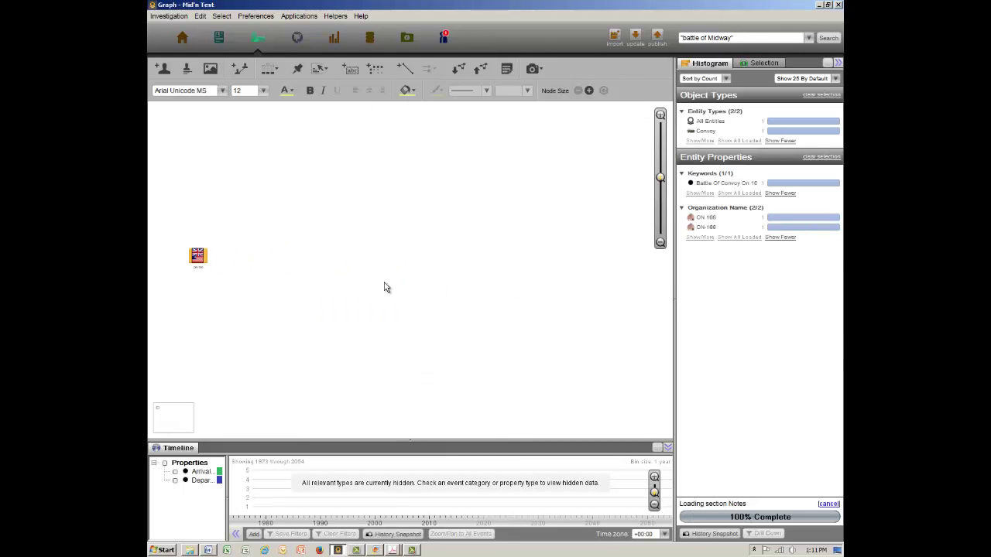
{"action": "left_click", "coordinate": [434, 266]}
{"action": "type", "text": "ons 5"}
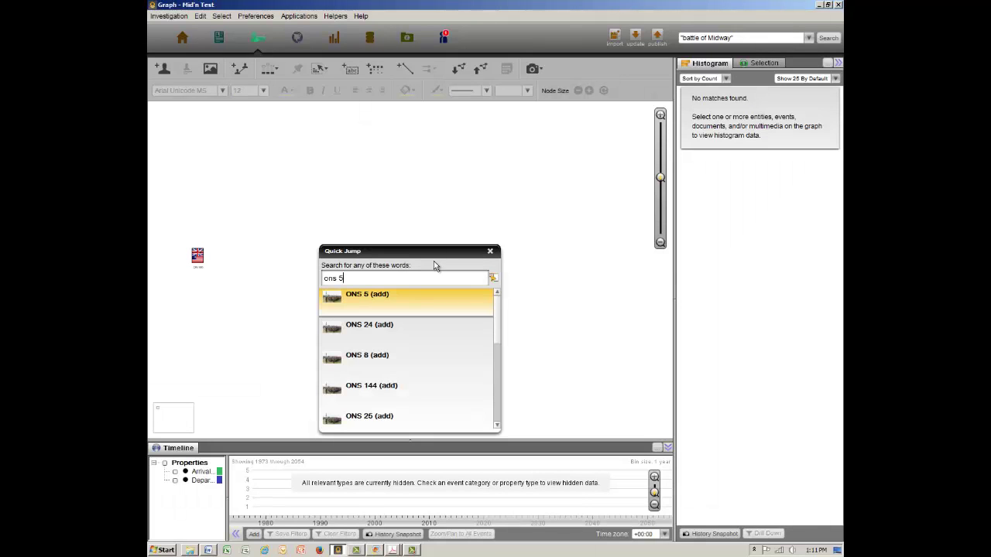
{"action": "left_click", "coordinate": [404, 298]}
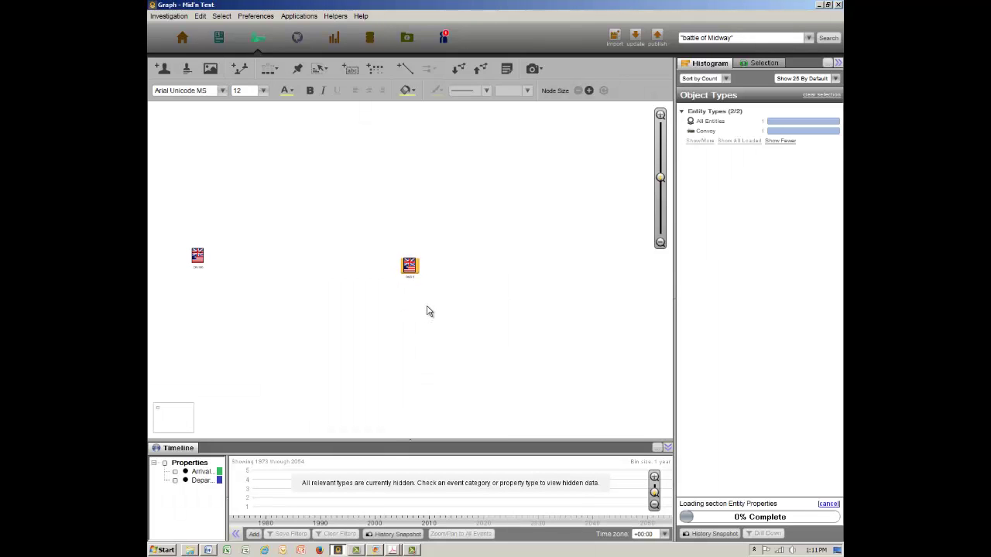
Open the ONS 5 record and read the source report passage behind its "the decisive convoy battle of the war" property
{"action": "double_click", "coordinate": [412, 268]}
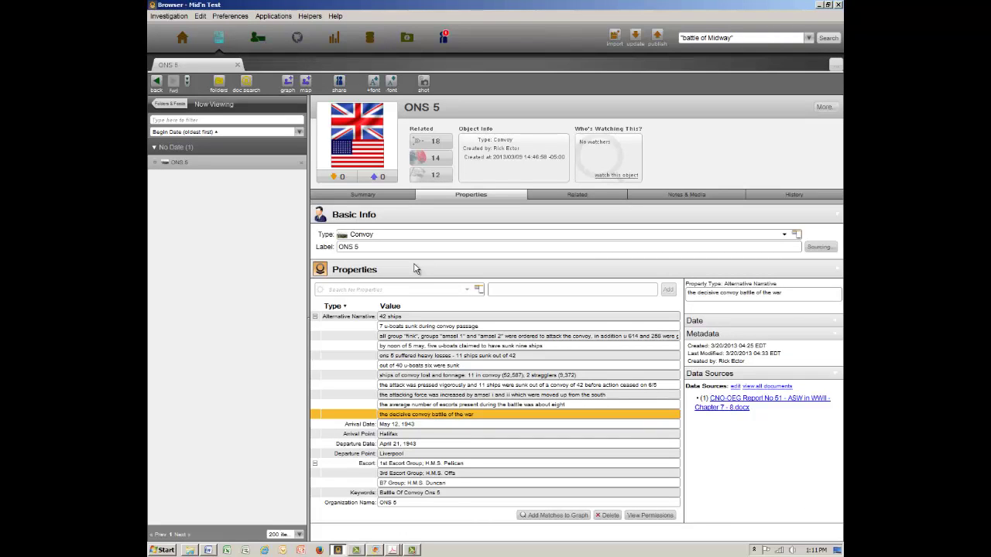
{"action": "left_click", "coordinate": [421, 417]}
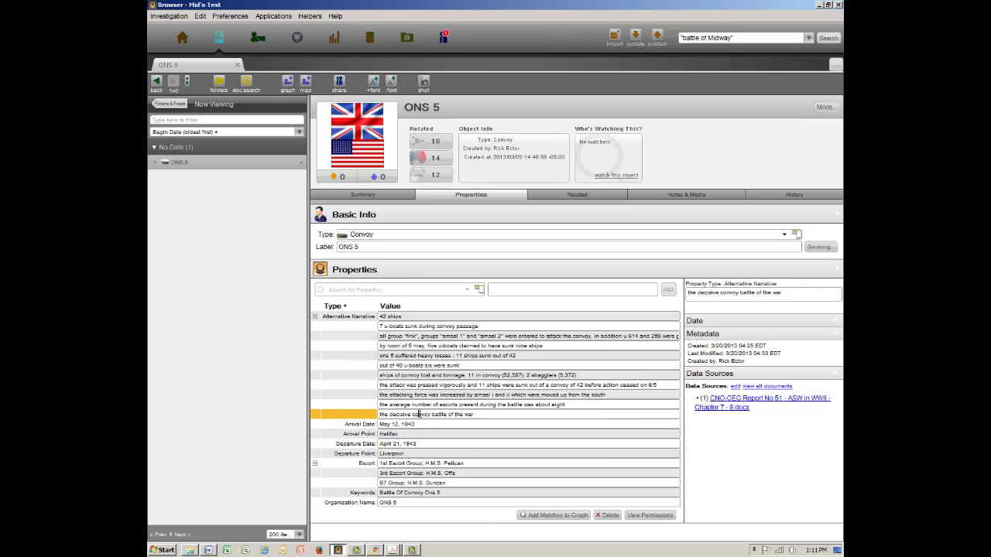
{"action": "left_click", "coordinate": [758, 406]}
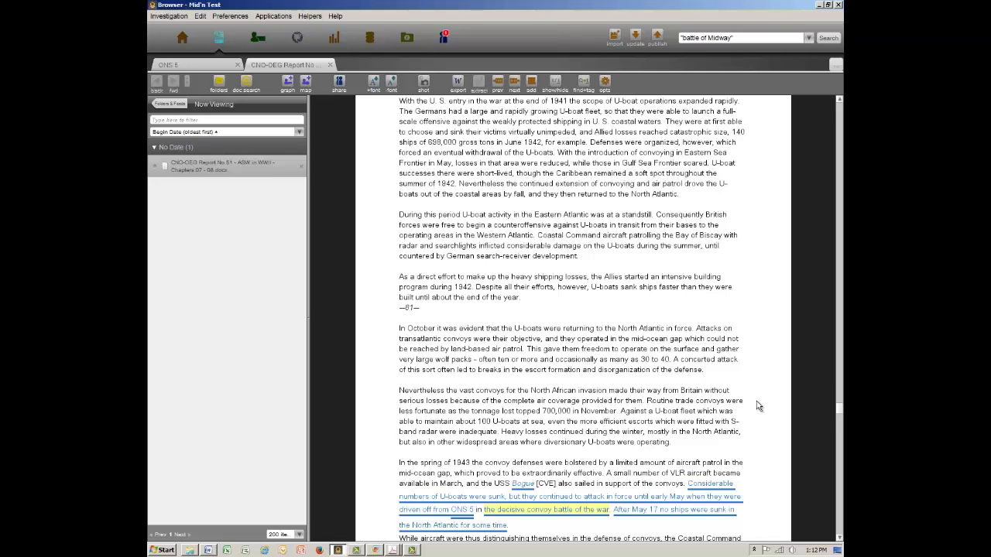
{"action": "scroll", "coordinate": [758, 405], "scroll_direction": "down", "scroll_amount": 5}
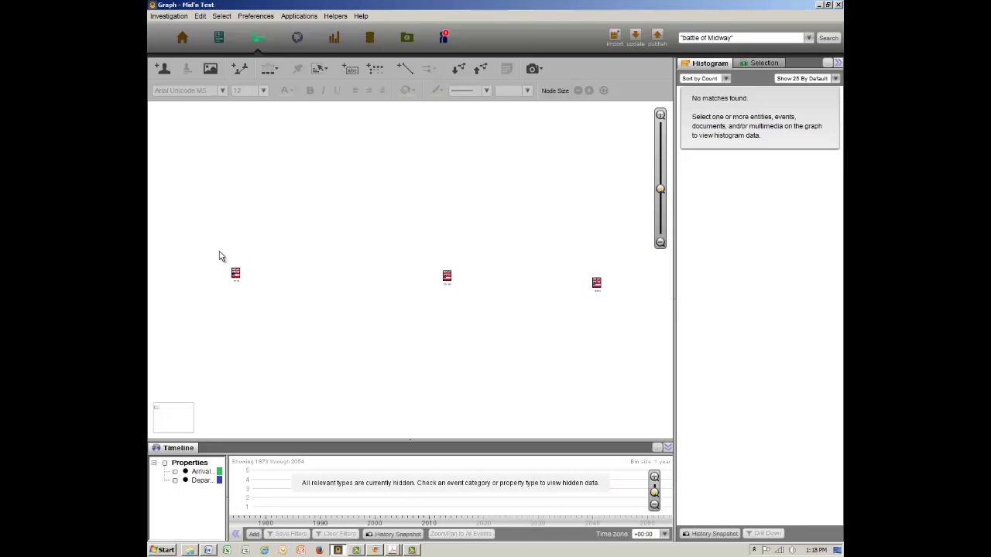
Select the three convoys on the graph and search around them to add their related entities
{"action": "left_click_drag", "start_coordinate": [219, 253], "coordinate": [614, 310]}
{"action": "right_click", "coordinate": [448, 280]}
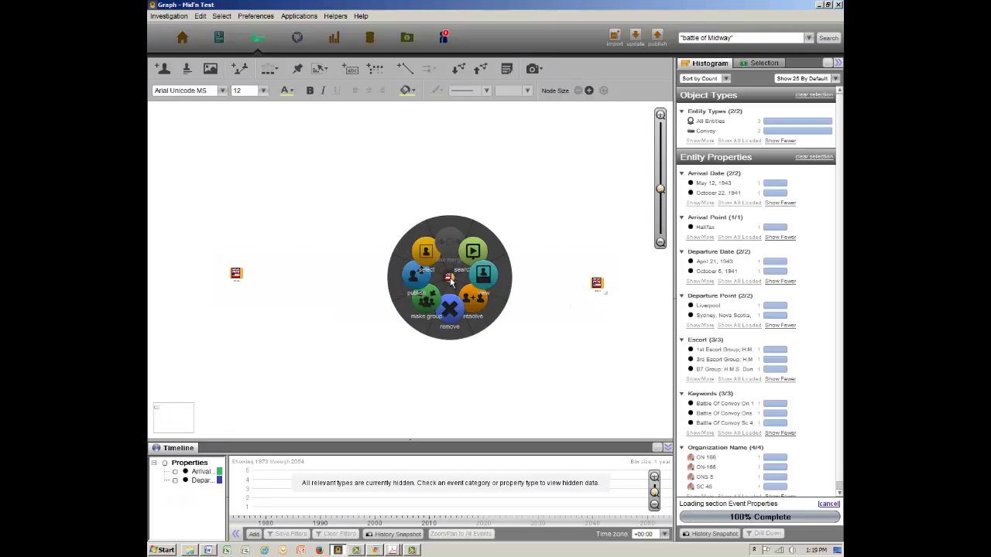
{"action": "left_click", "coordinate": [513, 177]}
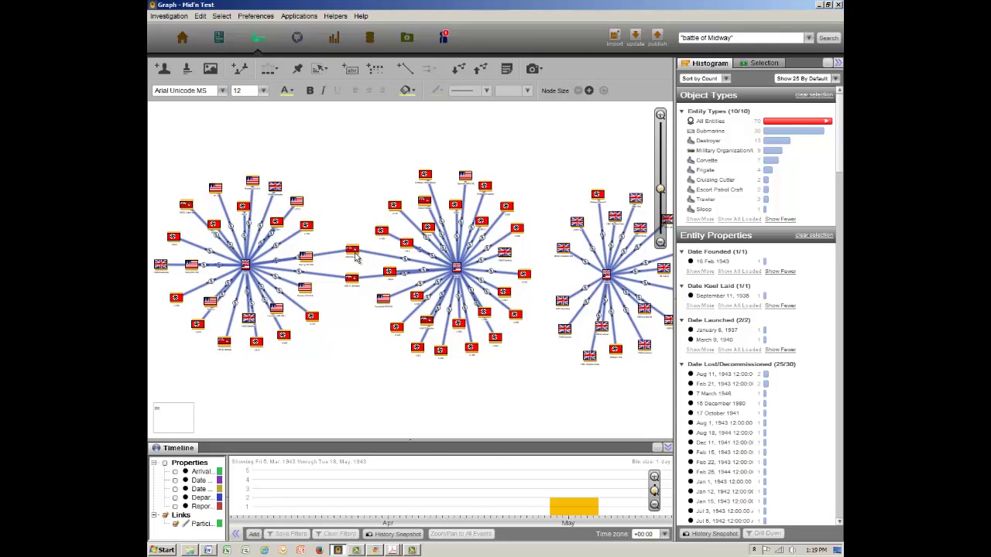
{"action": "mouse_move", "coordinate": [355, 257]}
Pull the wolfpacks Fink, Amsel I and Amsel II out of the ring of entities around ONS 5
{"action": "left_click", "coordinate": [417, 376]}
{"action": "left_click_drag", "start_coordinate": [408, 340], "coordinate": [297, 388]}
{"action": "left_click_drag", "start_coordinate": [389, 181], "coordinate": [333, 145]}
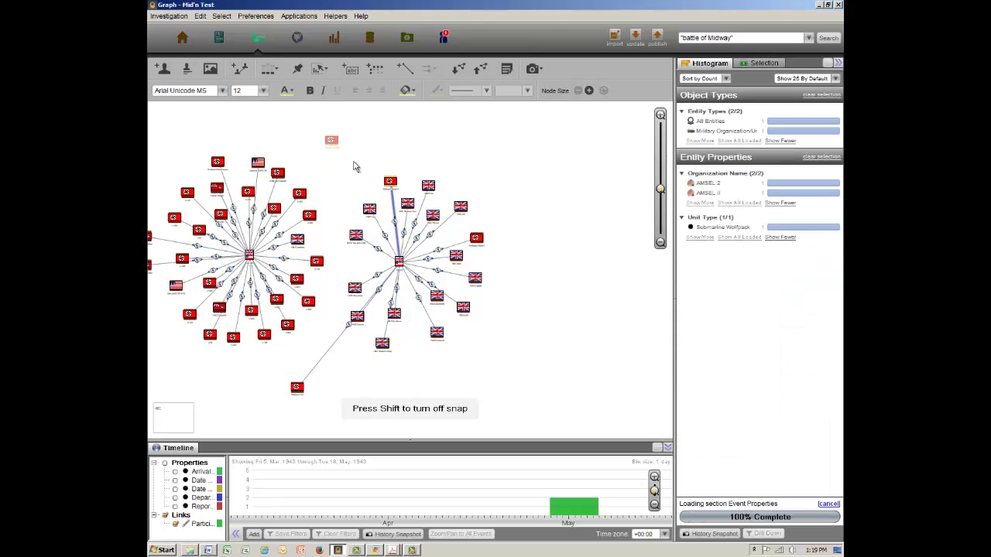
{"action": "left_click_drag", "start_coordinate": [476, 237], "coordinate": [400, 393]}
Select the three separated wolfpacks together and search around them to add their related submarines
{"action": "left_click", "coordinate": [297, 388], "text": "ctrl"}
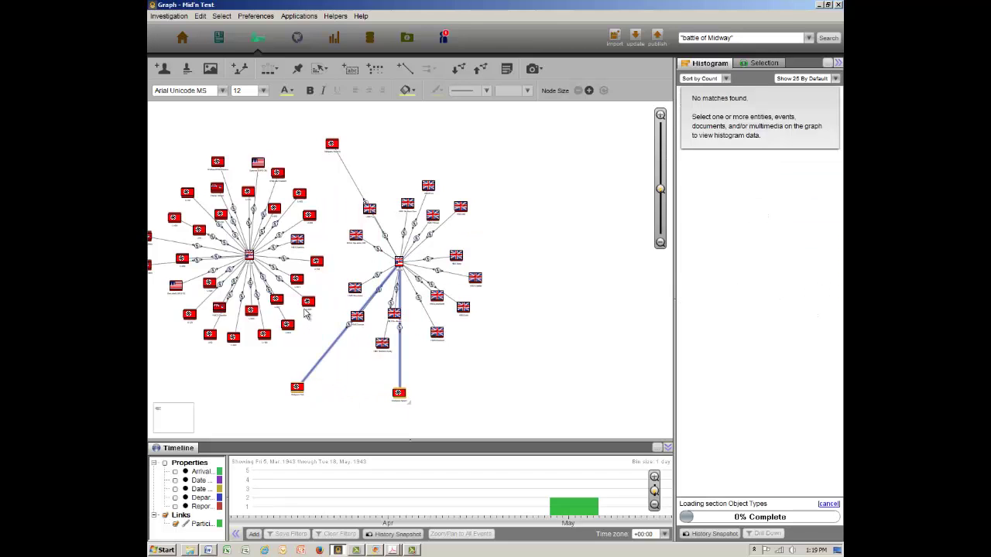
{"action": "left_click", "coordinate": [331, 146], "text": "ctrl"}
{"action": "right_click", "coordinate": [331, 145]}
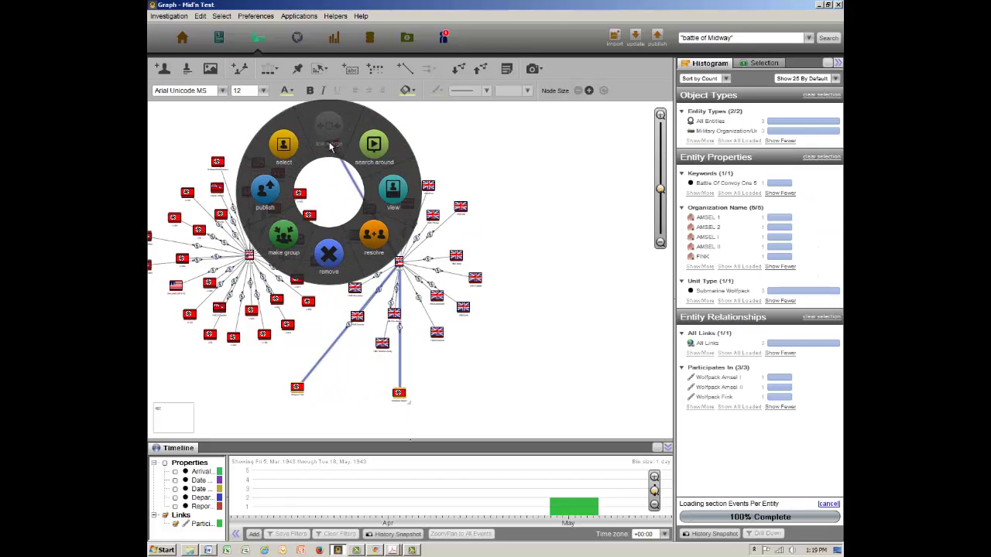
{"action": "left_click", "coordinate": [403, 87]}
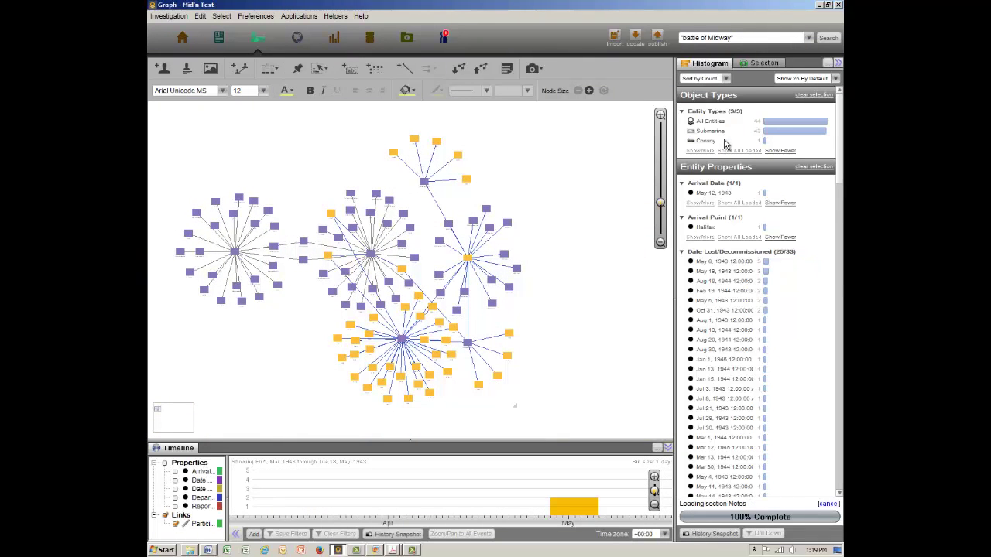
Expand the full list of Date Lost/Decommissioned values and select them all to distinguish lost submarines on the graph
{"action": "scroll", "coordinate": [713, 437], "scroll_direction": "down", "scroll_amount": 2}
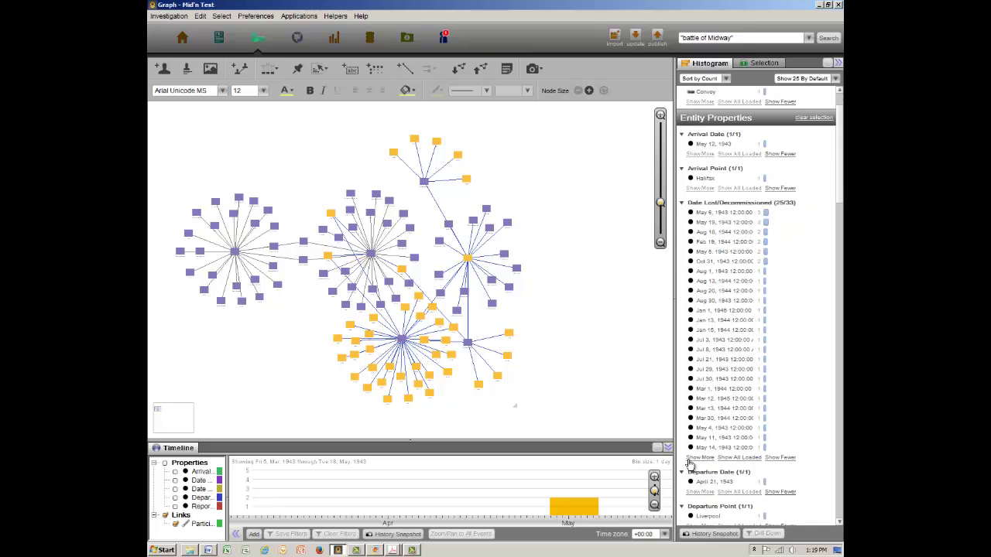
{"action": "left_click", "coordinate": [693, 458]}
{"action": "left_click", "coordinate": [705, 457]}
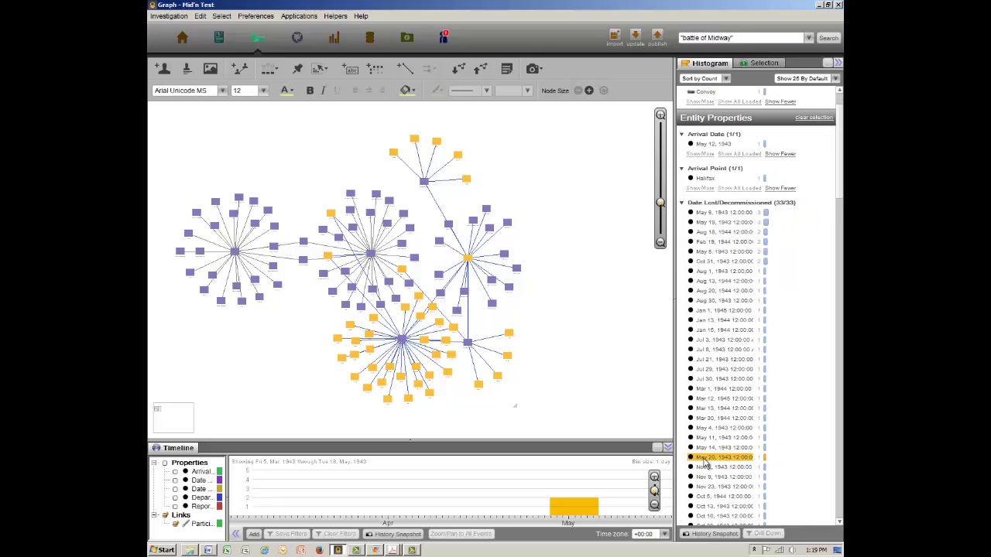
{"action": "key", "text": "ctrl+a"}
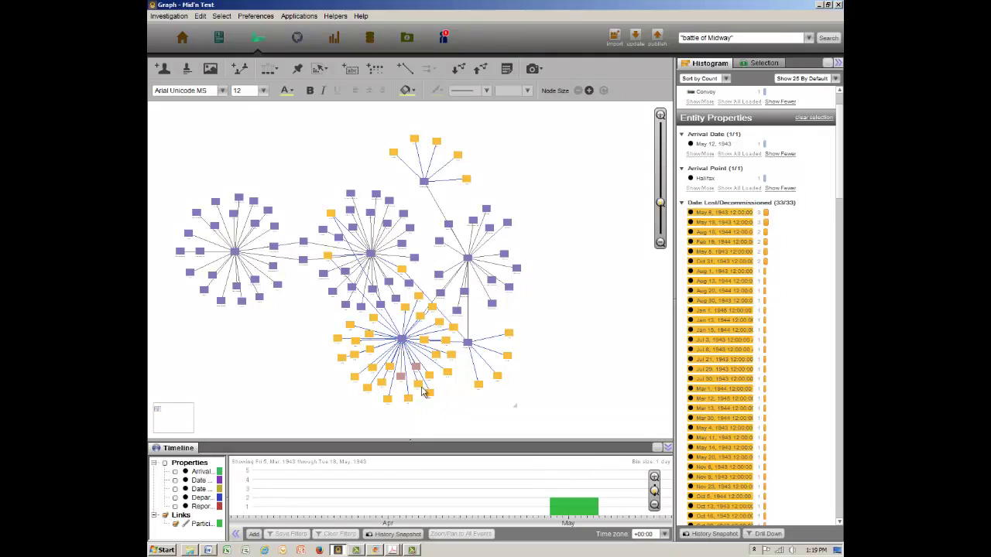
{"action": "mouse_move", "coordinate": [401, 377]}
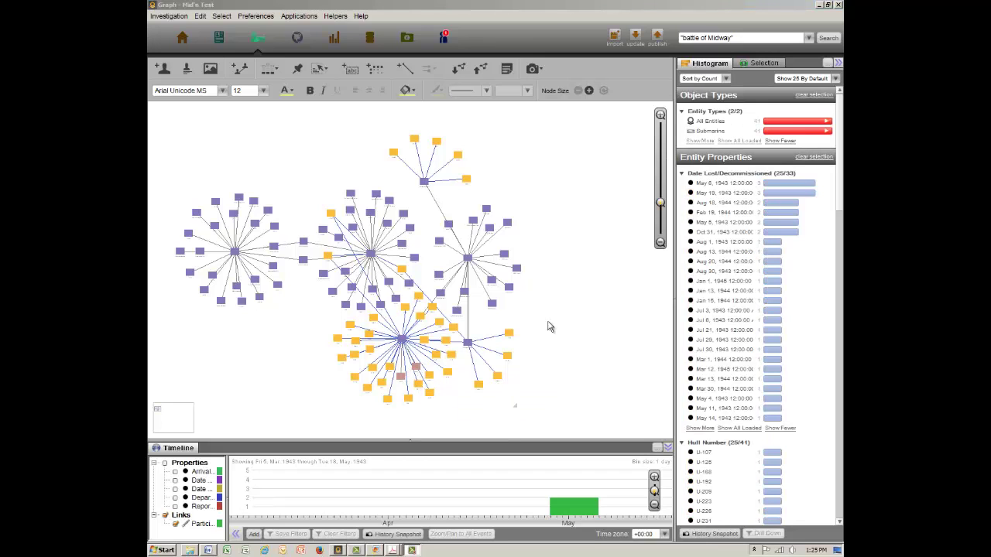
In Object Explorer, add all events with the German U-boat losses keyword to the map and display the map
{"action": "left_click", "coordinate": [335, 40]}
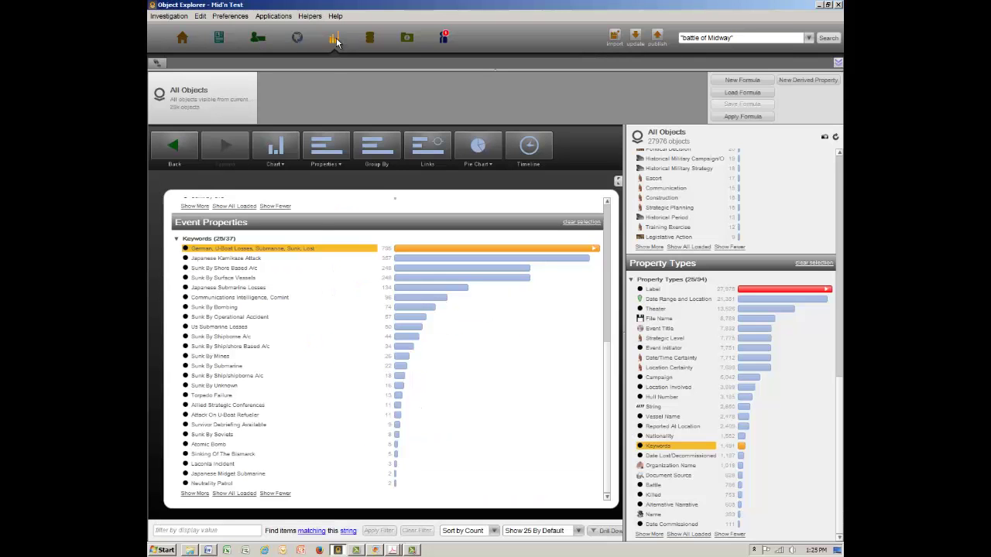
{"action": "right_click", "coordinate": [314, 249]}
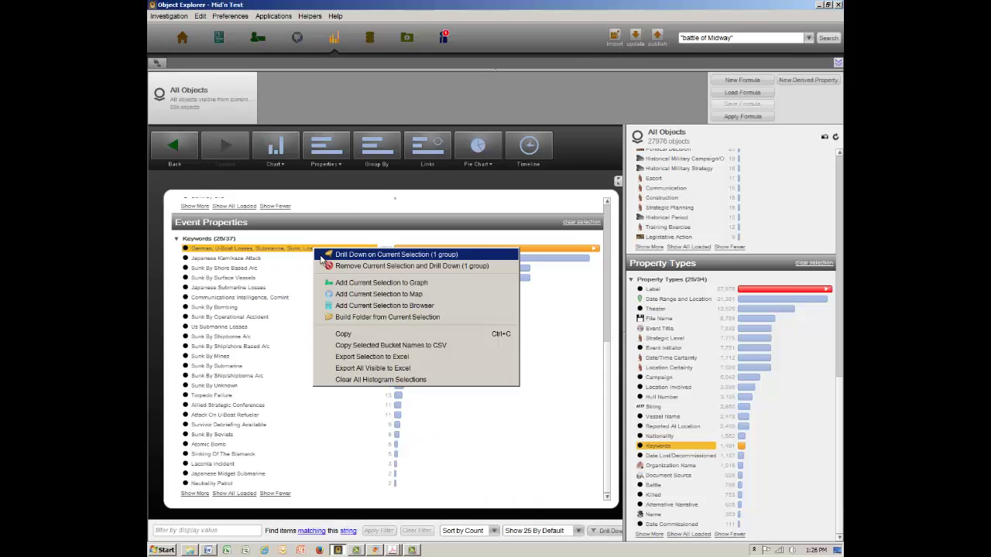
{"action": "left_click", "coordinate": [348, 296]}
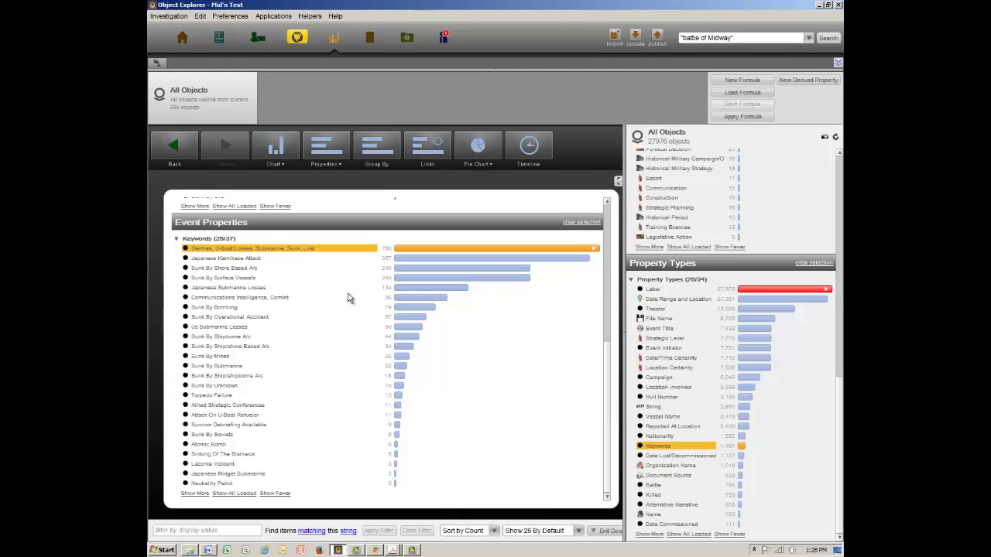
{"action": "left_click", "coordinate": [300, 39]}
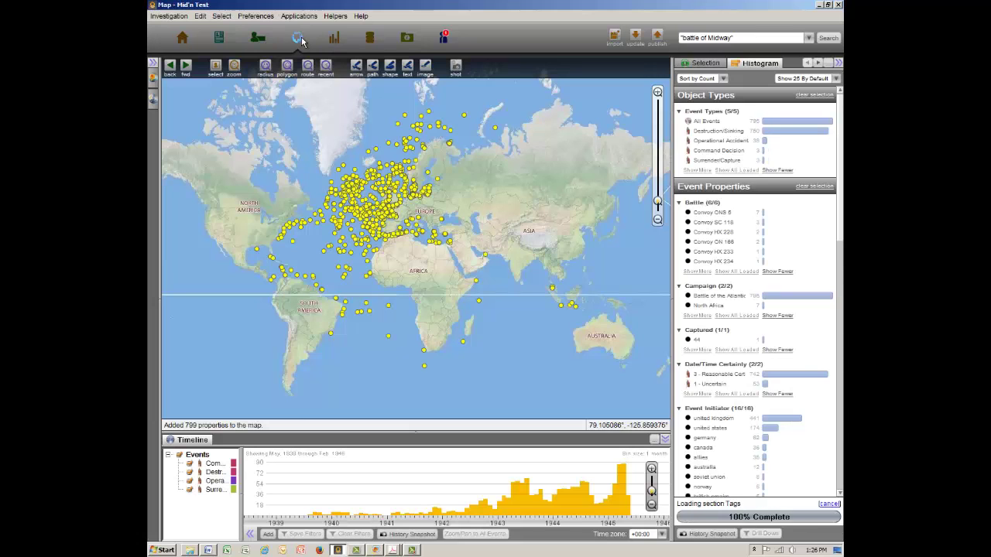
Generate a heatmap of all U-boat loss events by count and collapse its settings
{"action": "left_click", "coordinate": [153, 78]}
{"action": "left_click", "coordinate": [290, 82]}
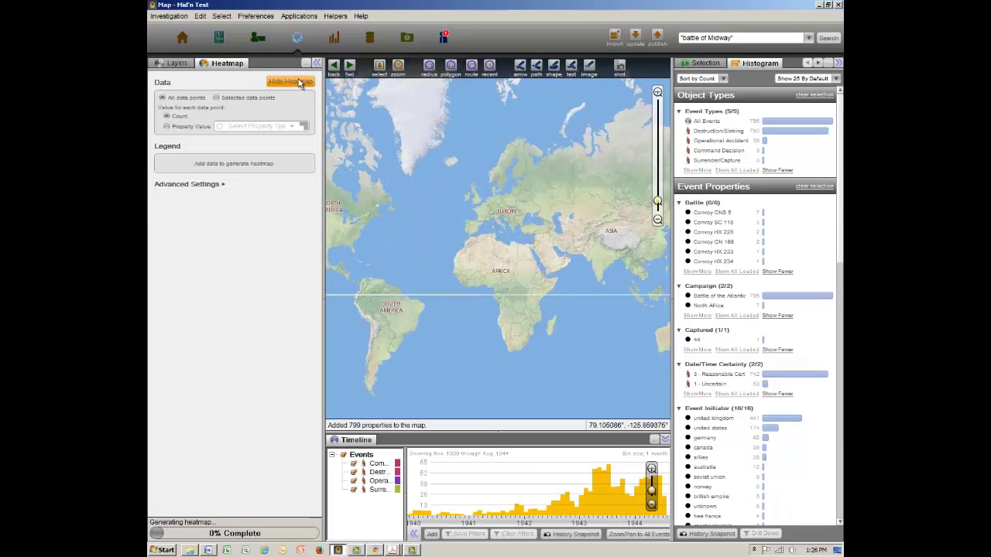
{"action": "left_click", "coordinate": [316, 64]}
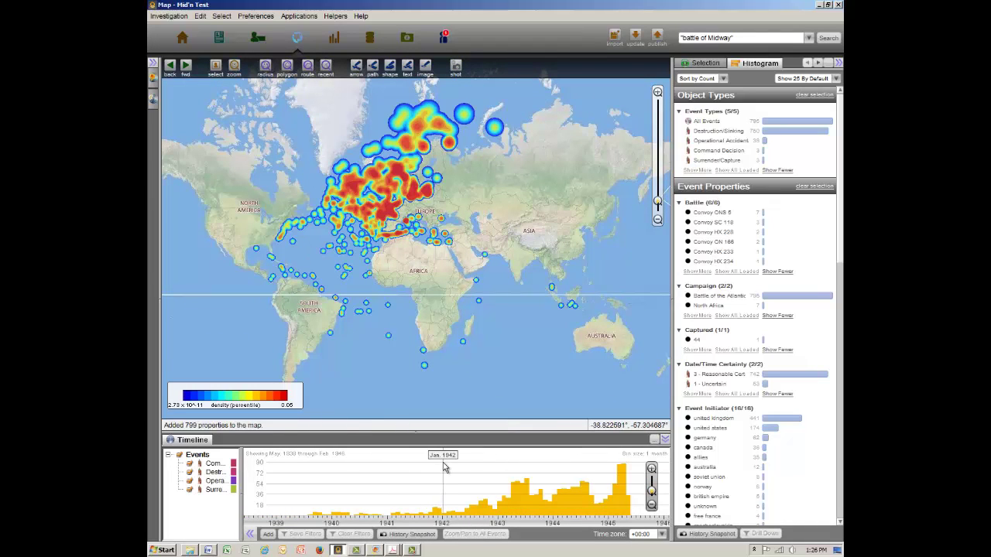
Limit the timeline to about the first half of 1942, select the mapped losses around the Atlantic, and widen the histogram
{"action": "left_click_drag", "start_coordinate": [445, 466], "coordinate": [472, 469]}
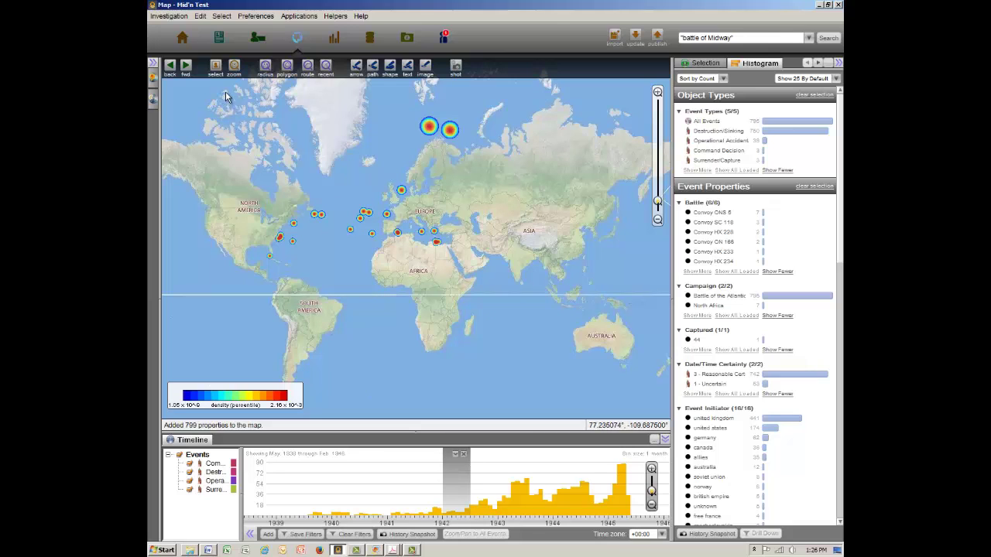
{"action": "left_click_drag", "start_coordinate": [224, 90], "coordinate": [498, 280]}
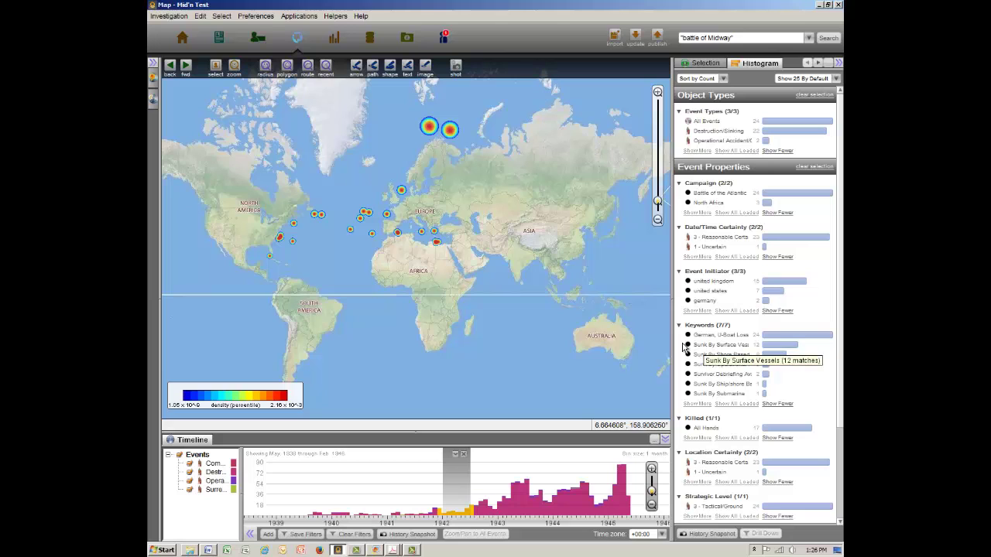
{"action": "left_click_drag", "start_coordinate": [673, 344], "coordinate": [625, 345]}
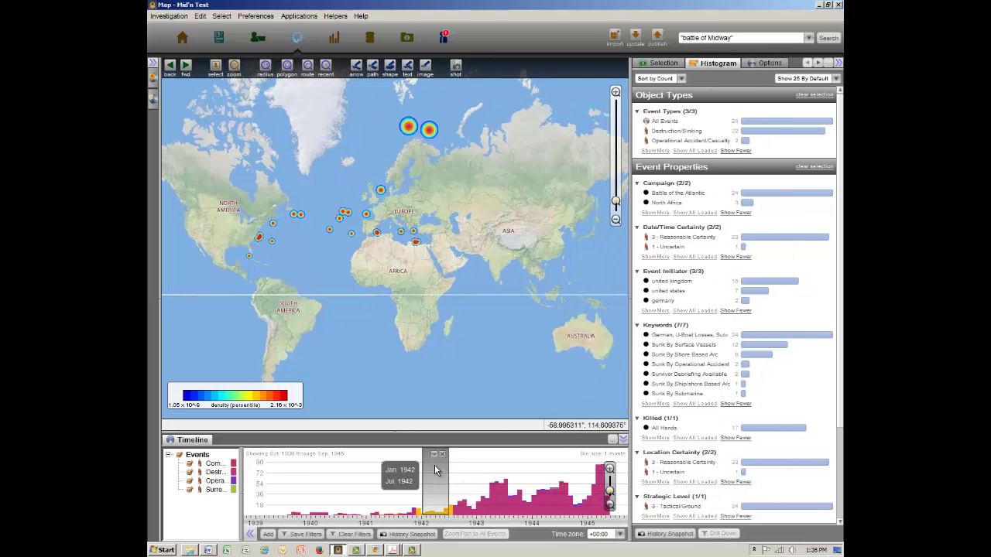
Shift the timeline window to about the first half of 1943 and select the losses around the Atlantic for histogram analysis
{"action": "left_click_drag", "start_coordinate": [434, 464], "coordinate": [489, 464]}
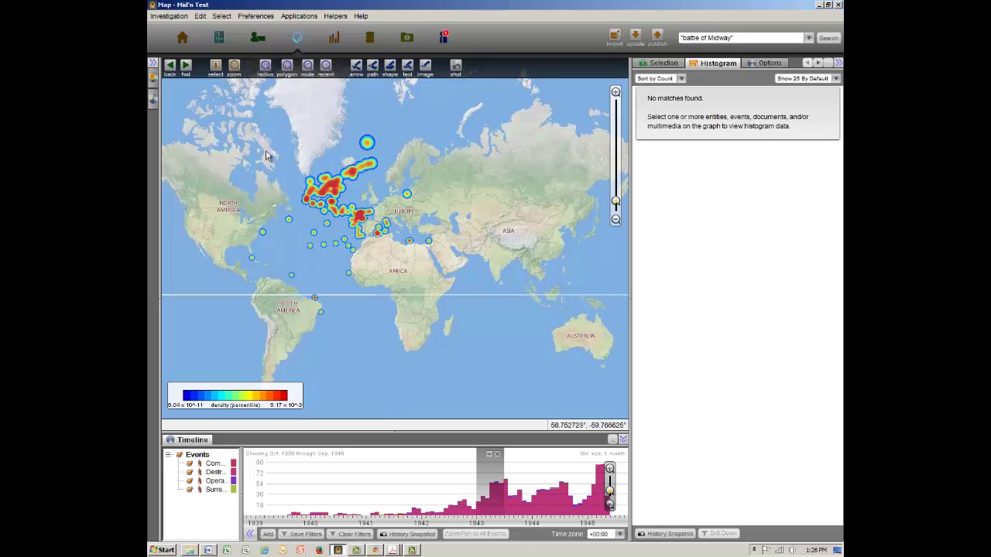
{"action": "left_click_drag", "start_coordinate": [217, 105], "coordinate": [342, 264]}
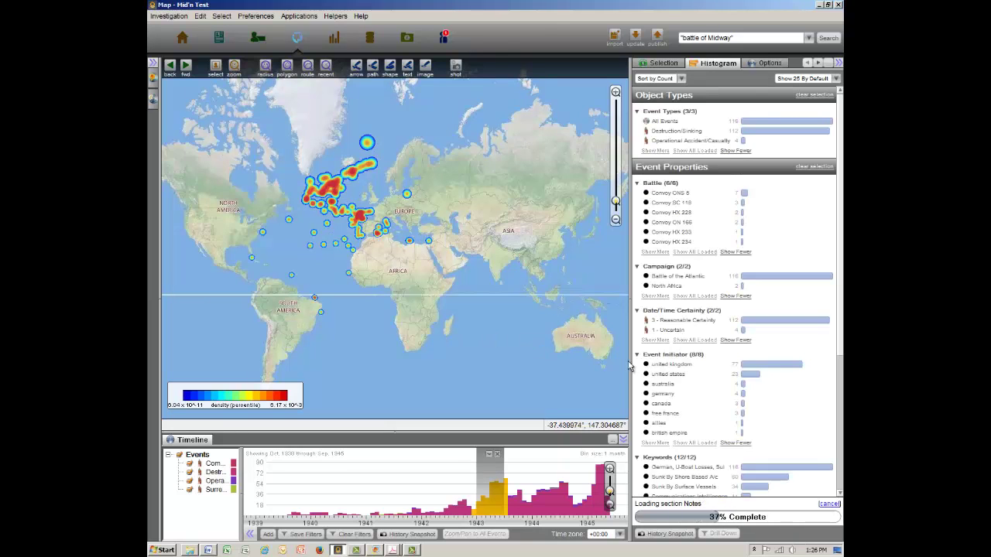
Examine the histogram's event initiators and keywords for the selected early-1943 losses, and remove the timeline window
{"action": "scroll", "coordinate": [670, 410], "scroll_direction": "down", "scroll_amount": 2}
{"action": "scroll", "coordinate": [670, 409], "scroll_direction": "down", "scroll_amount": 1}
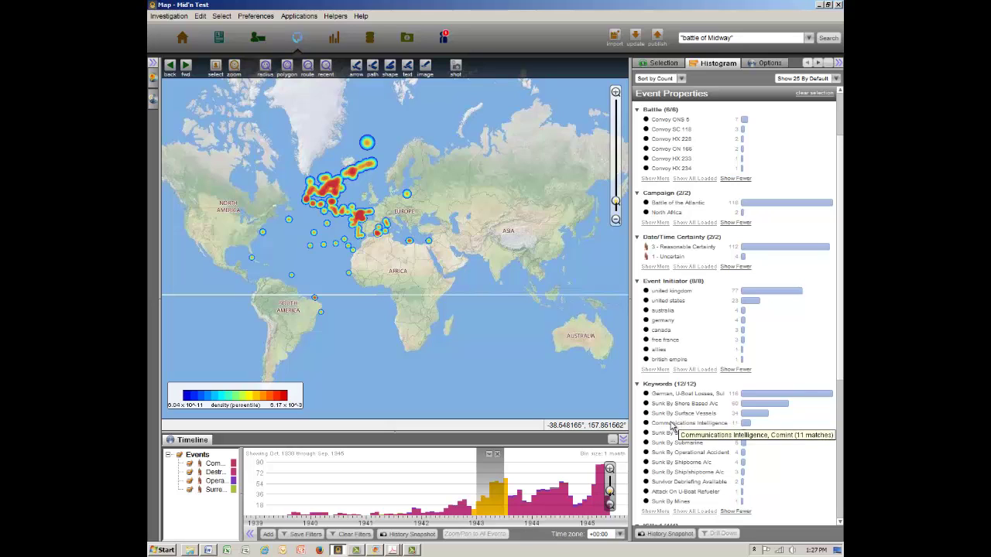
{"action": "left_click", "coordinate": [497, 455]}
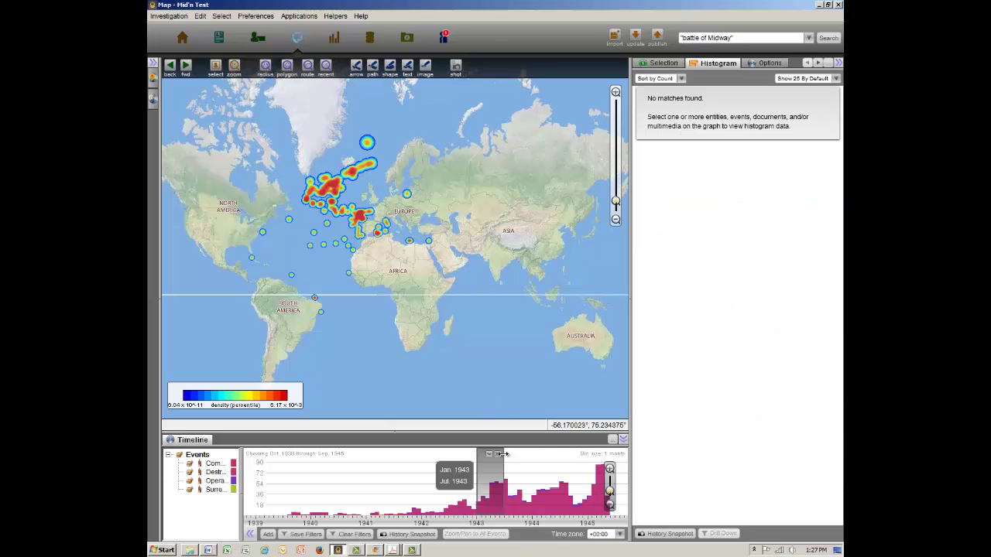
{"action": "left_click", "coordinate": [497, 455]}
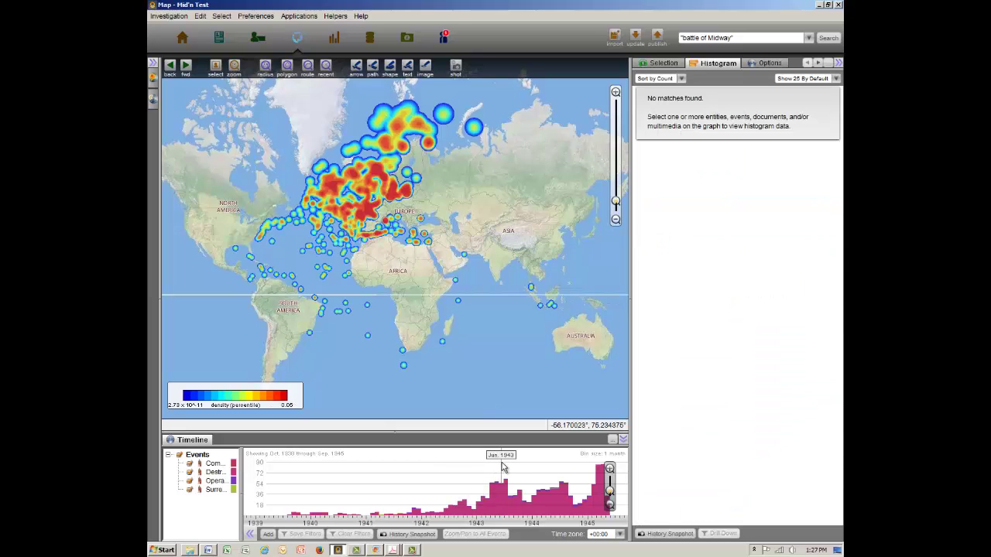
Limit the timeline to about June to July 1943 and slide the narrow window toward later dates to view the heatmap over time
{"action": "left_click_drag", "start_coordinate": [501, 466], "coordinate": [507, 468]}
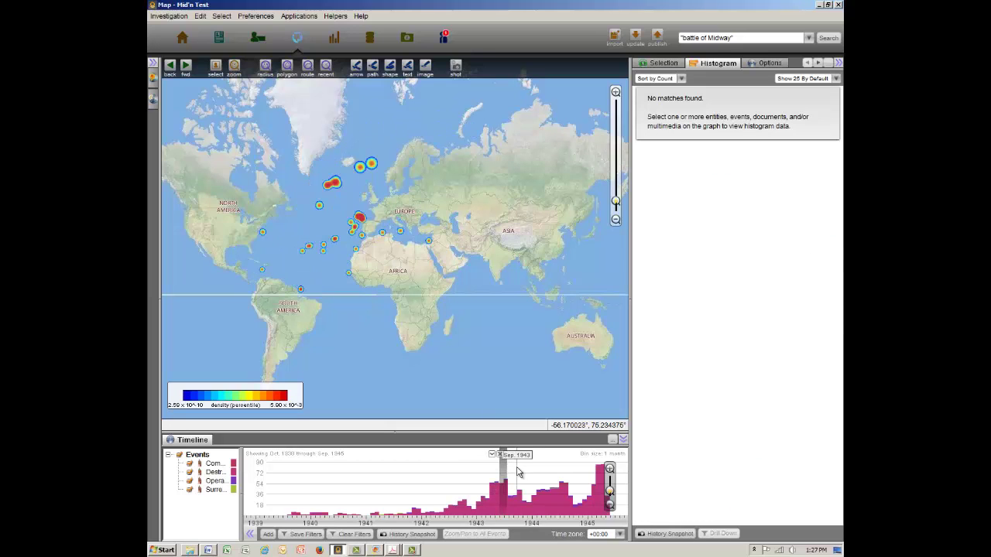
{"action": "scroll", "coordinate": [518, 472], "scroll_direction": "up", "scroll_amount": 2}
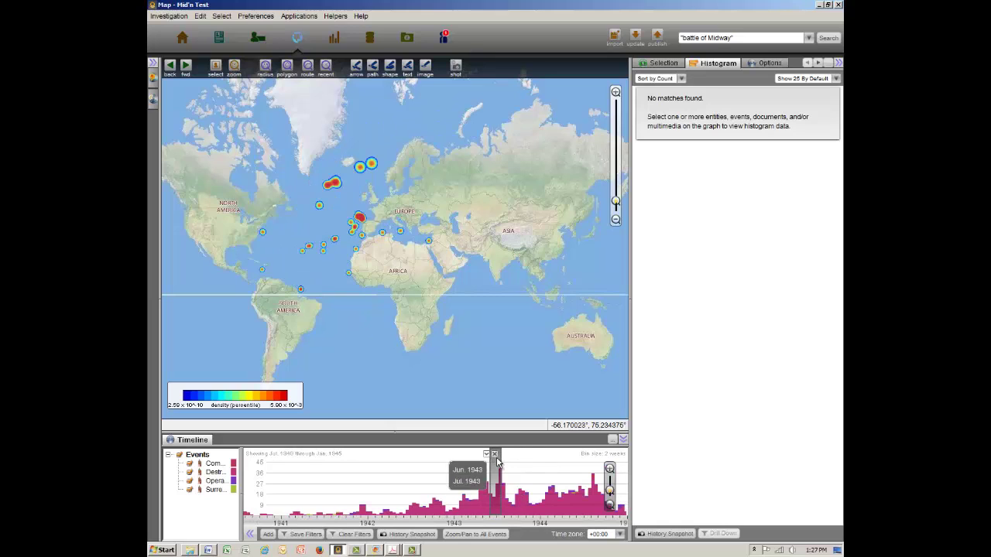
{"action": "left_click_drag", "start_coordinate": [497, 463], "coordinate": [544, 463]}
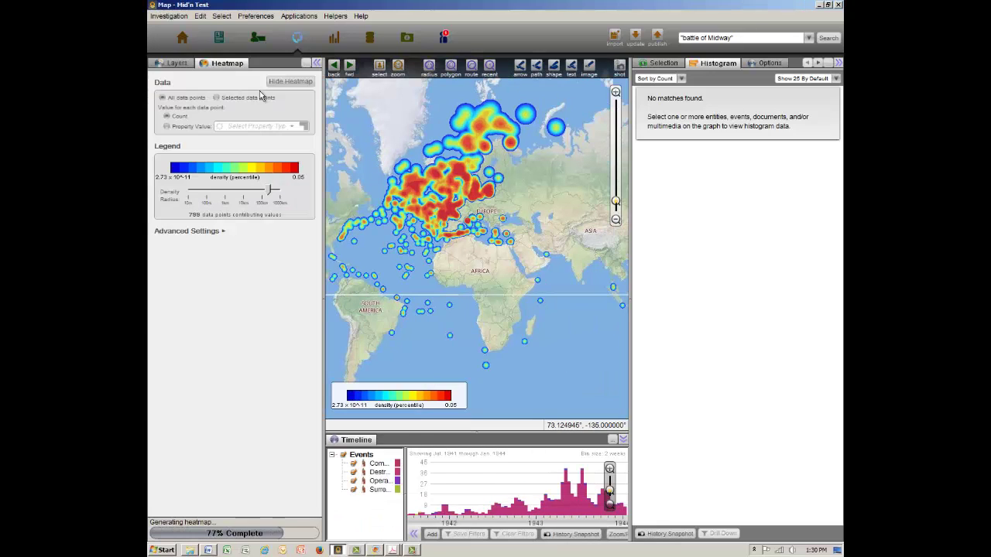
Hide the heatmap to show the individual loss events and collapse its settings
{"action": "left_click", "coordinate": [290, 82]}
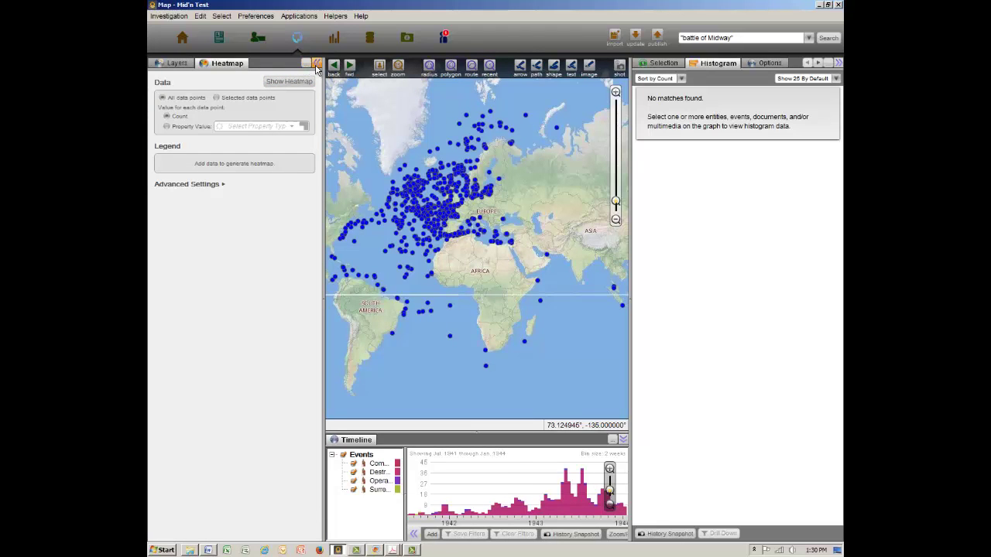
{"action": "left_click", "coordinate": [317, 63]}
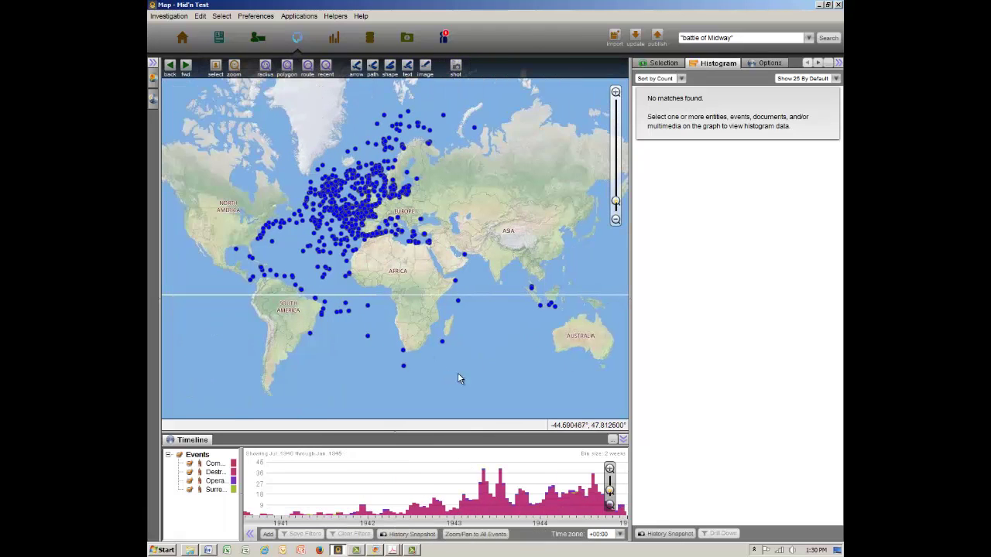
{"action": "scroll", "coordinate": [488, 476], "scroll_direction": "down", "scroll_amount": 2}
{"action": "scroll", "coordinate": [487, 476], "scroll_direction": "down", "scroll_amount": 1}
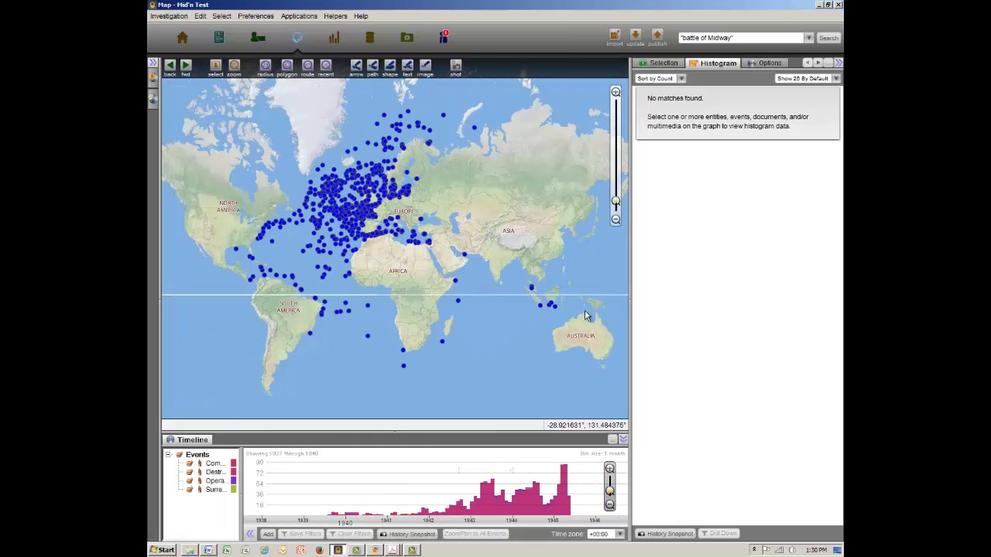
Select all U-boat losses on the map and narrow the selection to the Communications Intelligence keyword
{"action": "left_click_drag", "start_coordinate": [178, 87], "coordinate": [582, 378]}
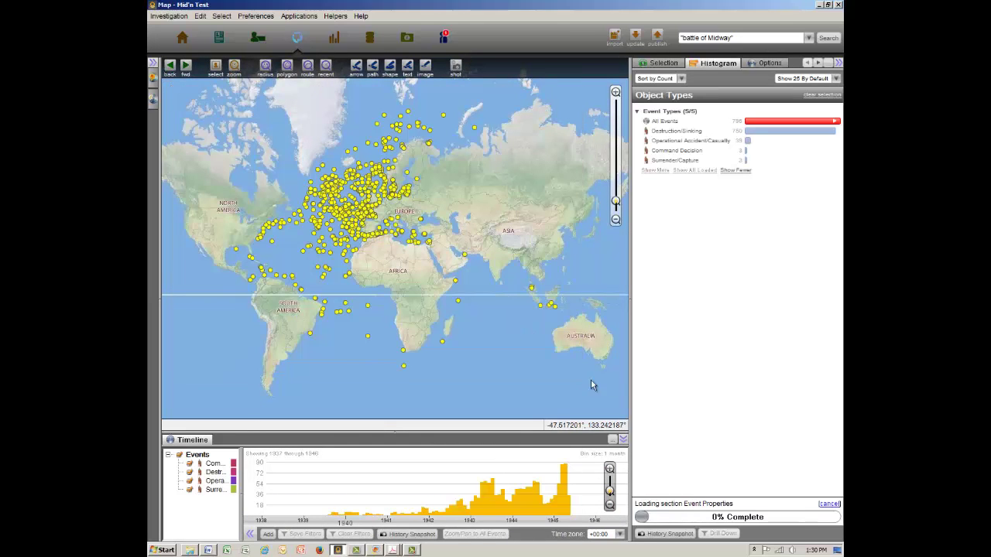
{"action": "scroll", "coordinate": [653, 381], "scroll_direction": "down", "scroll_amount": 5}
{"action": "scroll", "coordinate": [653, 382], "scroll_direction": "down", "scroll_amount": 3}
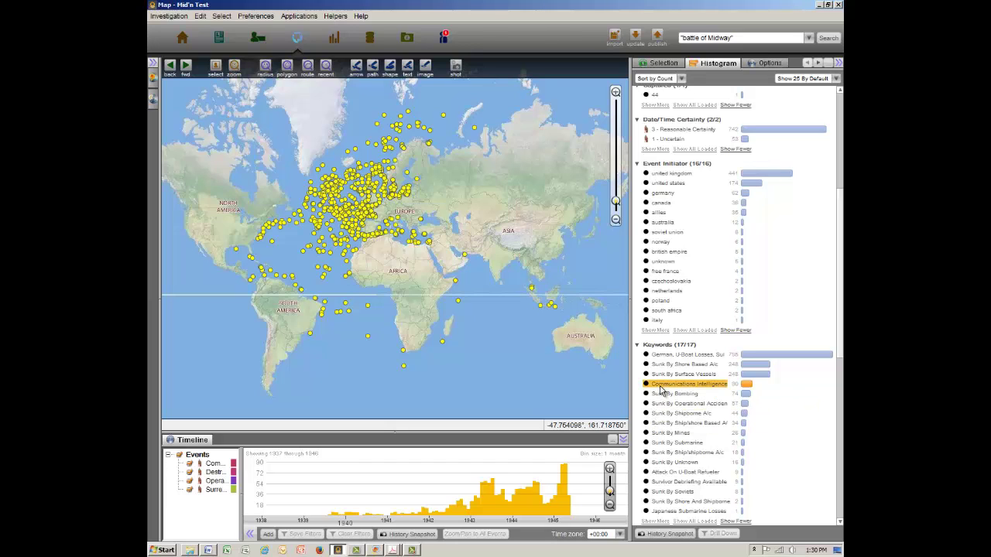
{"action": "left_click", "coordinate": [658, 389]}
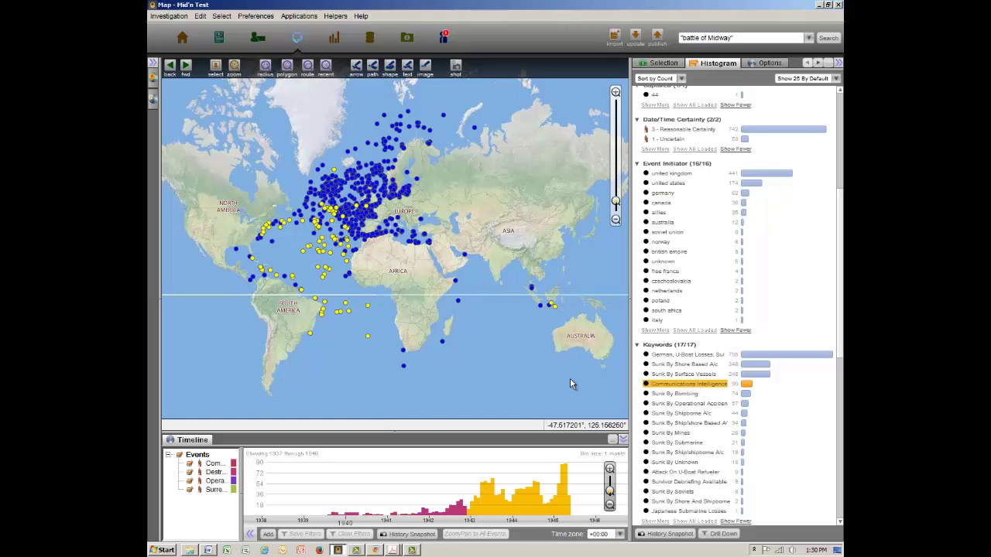
Reselect all mapped losses, pick the Sunk By Shore Based A/c keyword, and invert the selection to remove all other losses
{"action": "left_click_drag", "start_coordinate": [198, 102], "coordinate": [592, 392]}
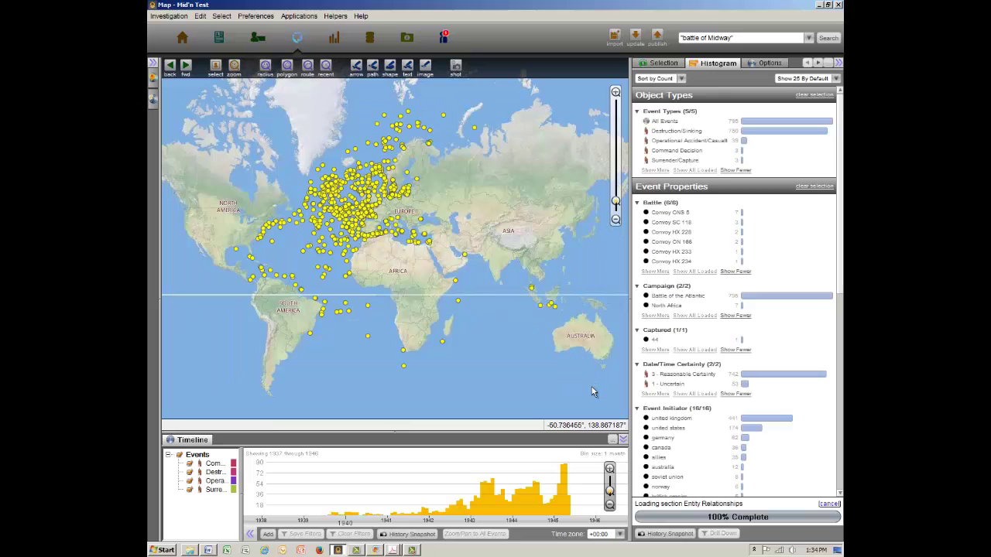
{"action": "scroll", "coordinate": [661, 395], "scroll_direction": "down", "scroll_amount": 5}
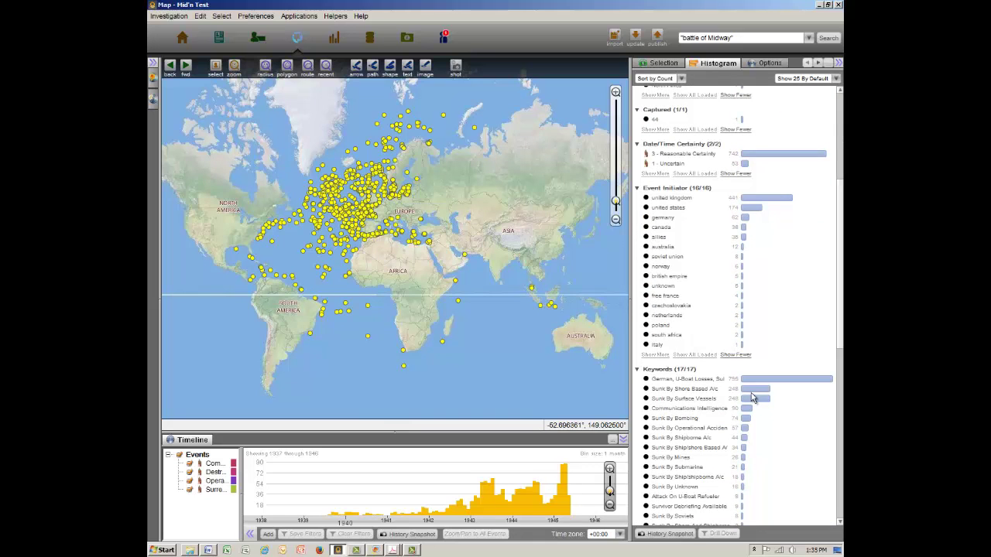
{"action": "mouse_move", "coordinate": [751, 403]}
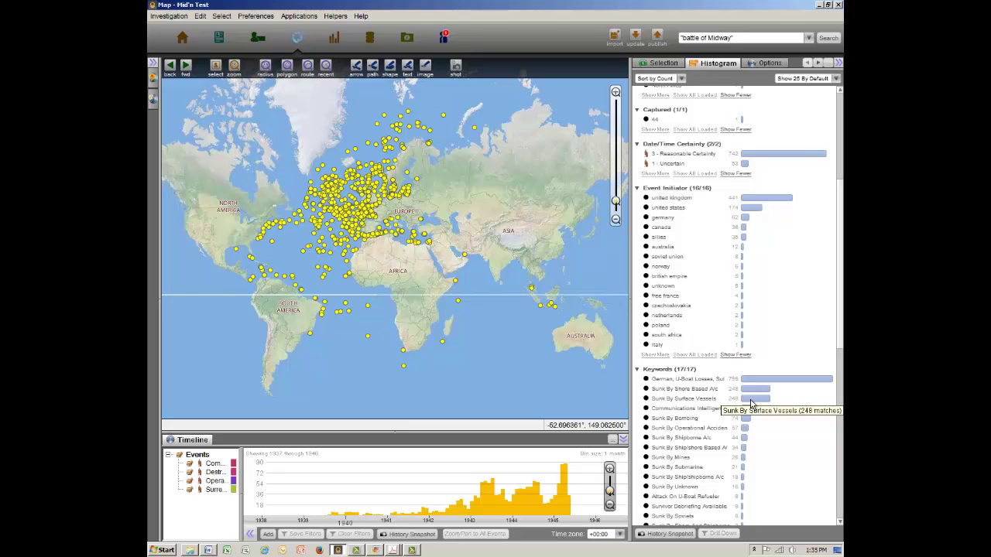
{"action": "left_click", "coordinate": [684, 390]}
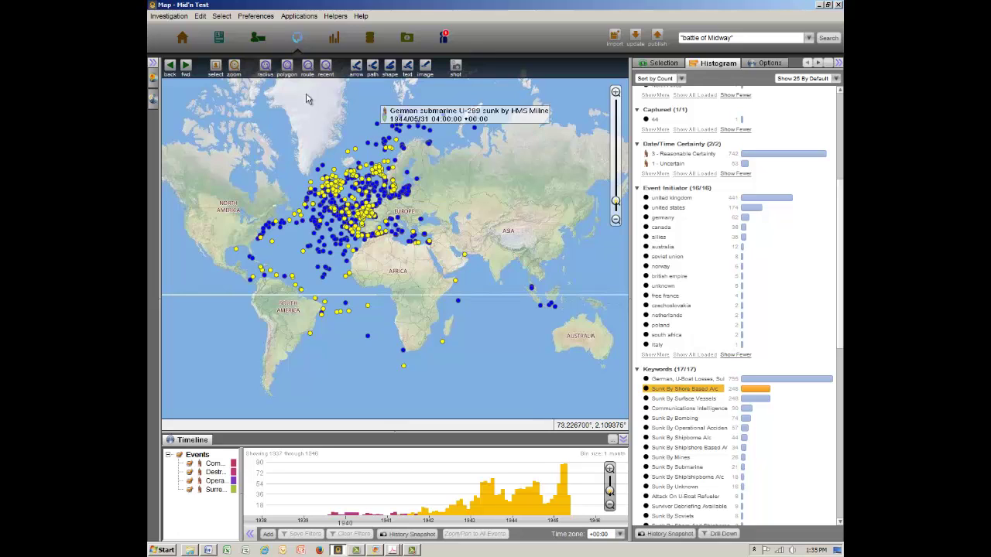
{"action": "left_click", "coordinate": [221, 17]}
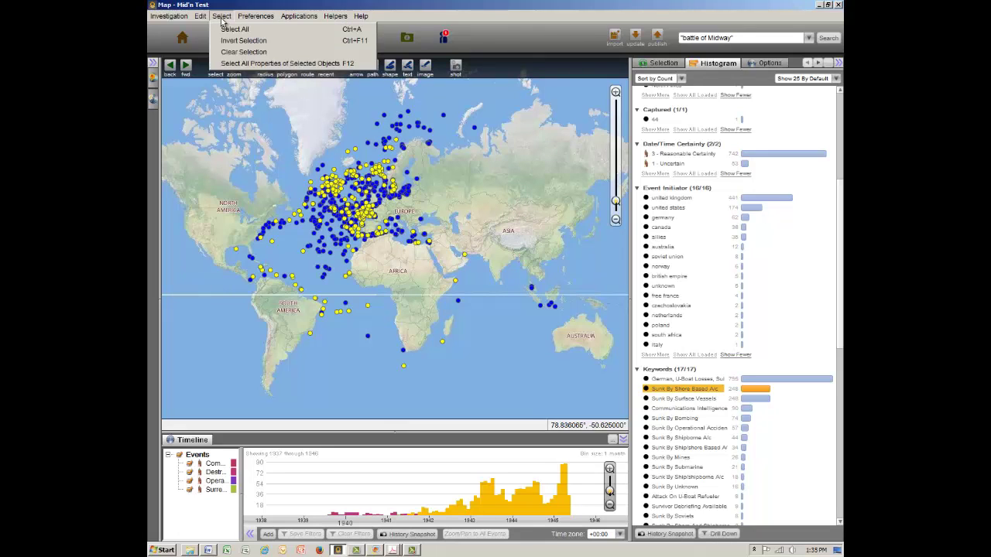
{"action": "left_click", "coordinate": [226, 42]}
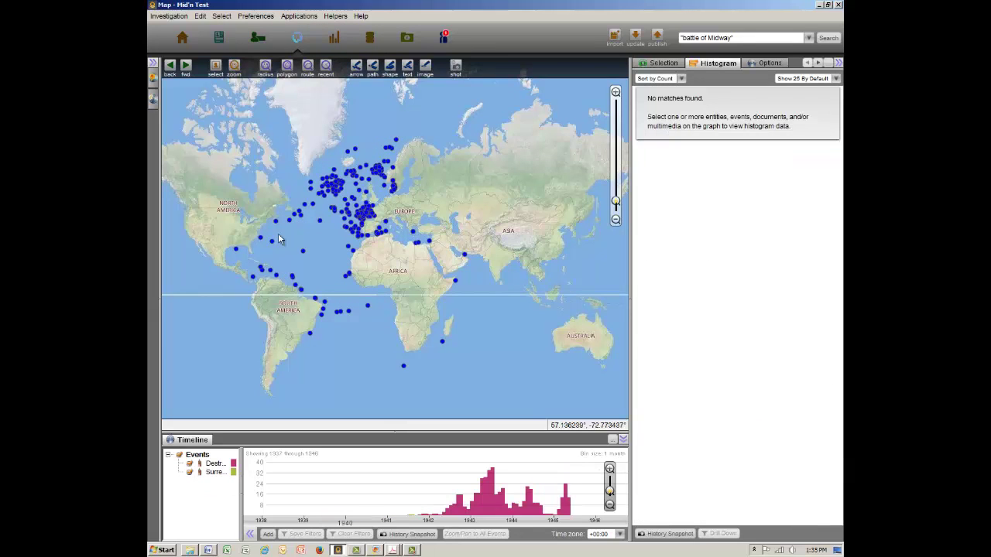
Select the July 1943 peak of shore-based aircraft sinkings on the timeline to inspect its locations and histogram
{"action": "scroll", "coordinate": [465, 470], "scroll_direction": "up", "scroll_amount": 2}
{"action": "scroll", "coordinate": [464, 470], "scroll_direction": "up", "scroll_amount": 1}
{"action": "left_click_drag", "start_coordinate": [464, 468], "coordinate": [370, 466]}
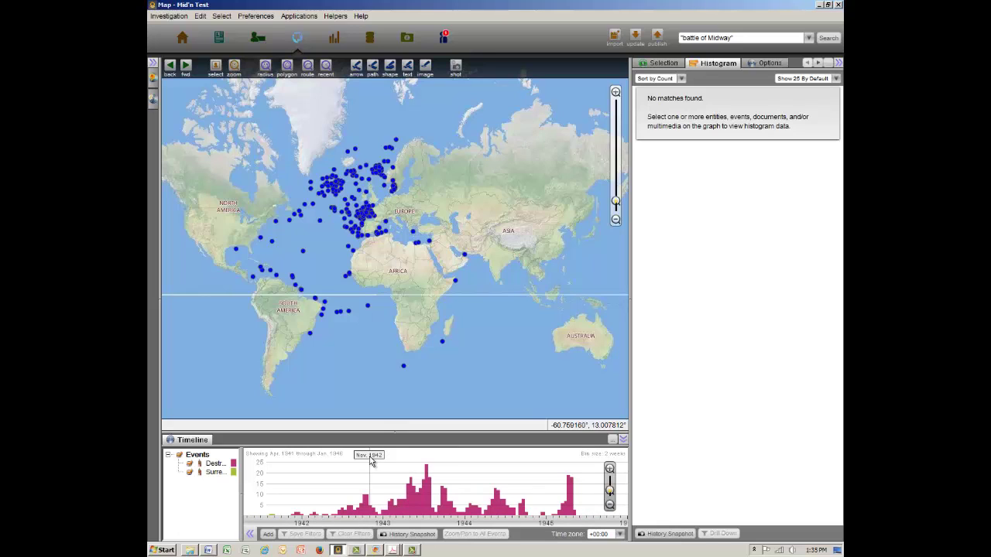
{"action": "scroll", "coordinate": [399, 468], "scroll_direction": "up", "scroll_amount": 2}
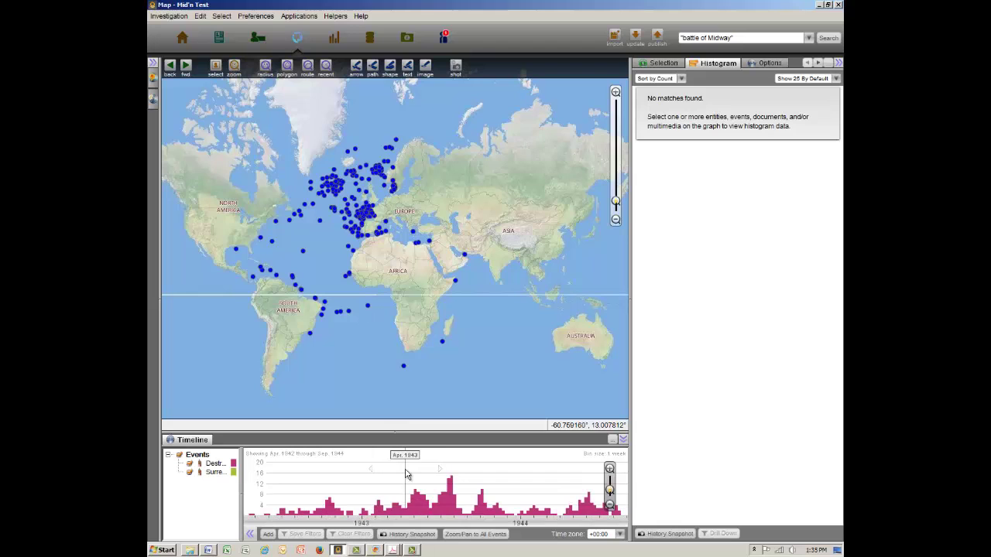
{"action": "left_click", "coordinate": [451, 489]}
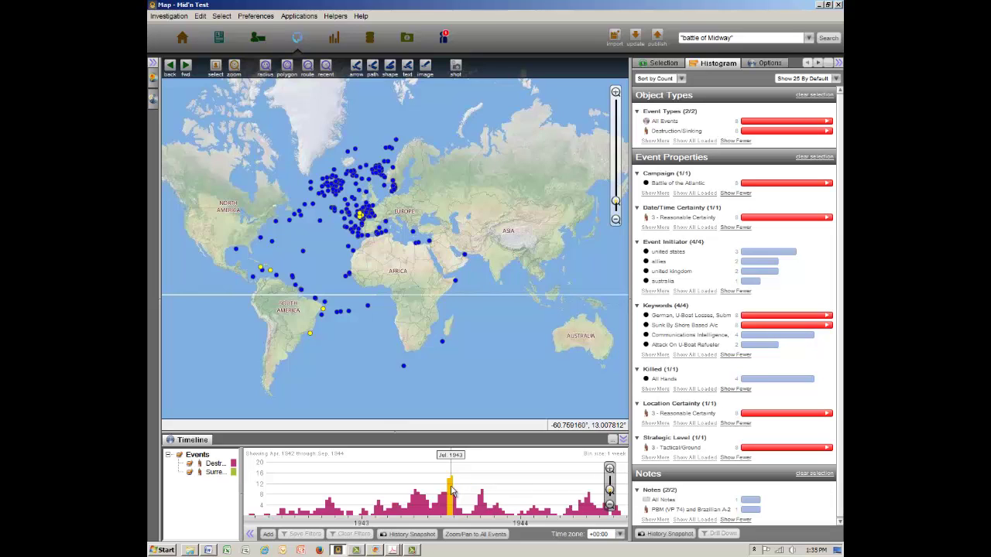
Select the mid-1944 peak of sinkings on the timeline to inspect its locations and histogram
{"action": "scroll", "coordinate": [540, 498], "scroll_direction": "down", "scroll_amount": 1}
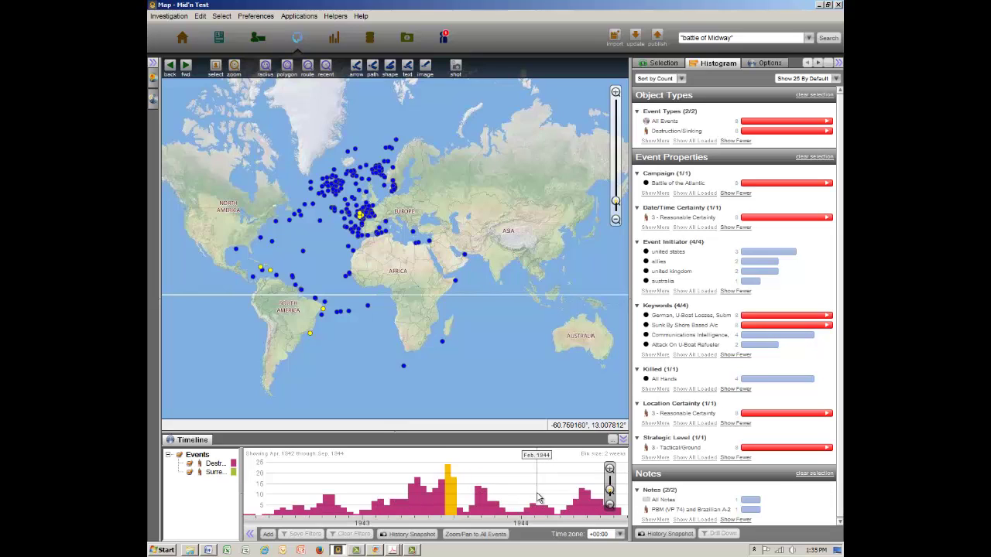
{"action": "left_click_drag", "start_coordinate": [539, 497], "coordinate": [460, 500]}
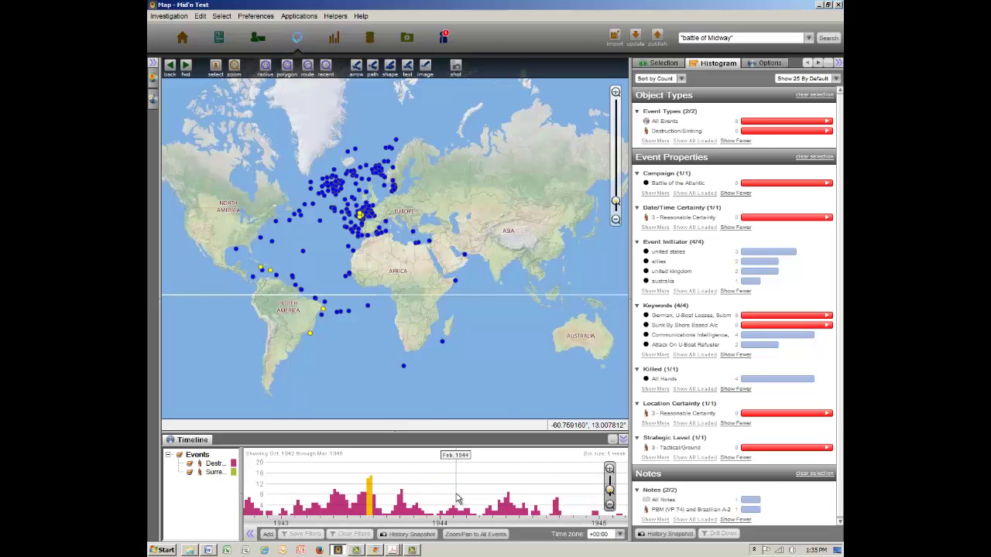
{"action": "left_click", "coordinate": [509, 504]}
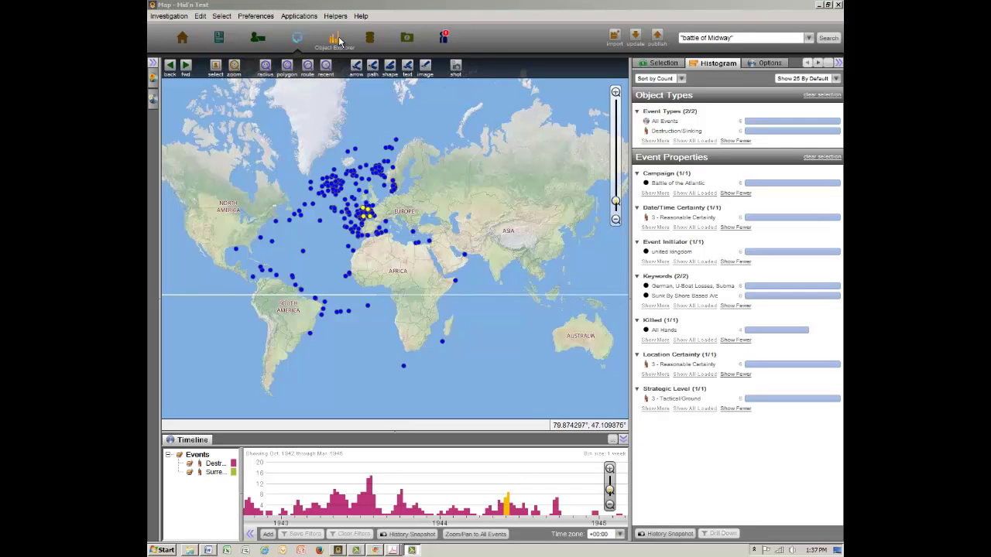
In Object Explorer, add the German U-boat losses keyword group to the map again and return to the map
{"action": "left_click", "coordinate": [340, 41]}
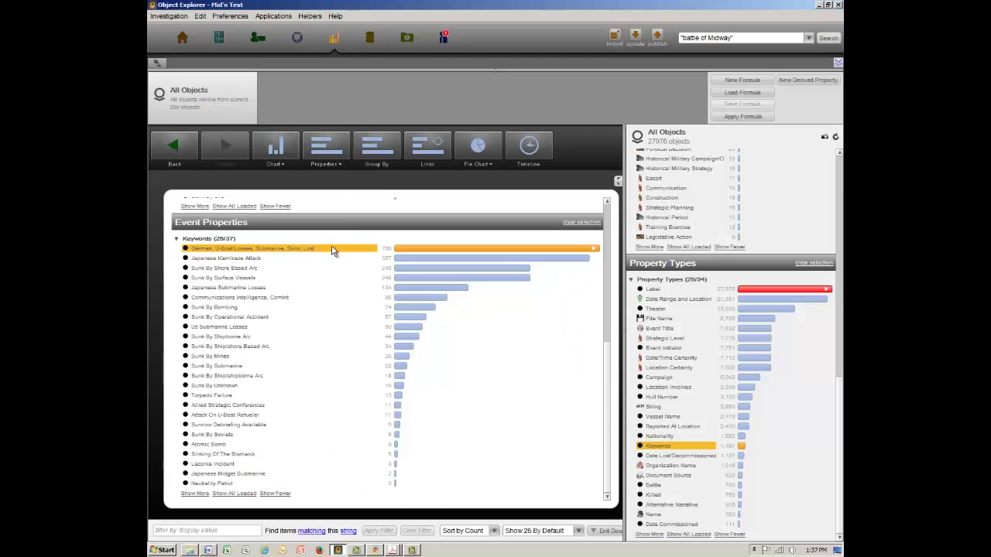
{"action": "right_click", "coordinate": [333, 253]}
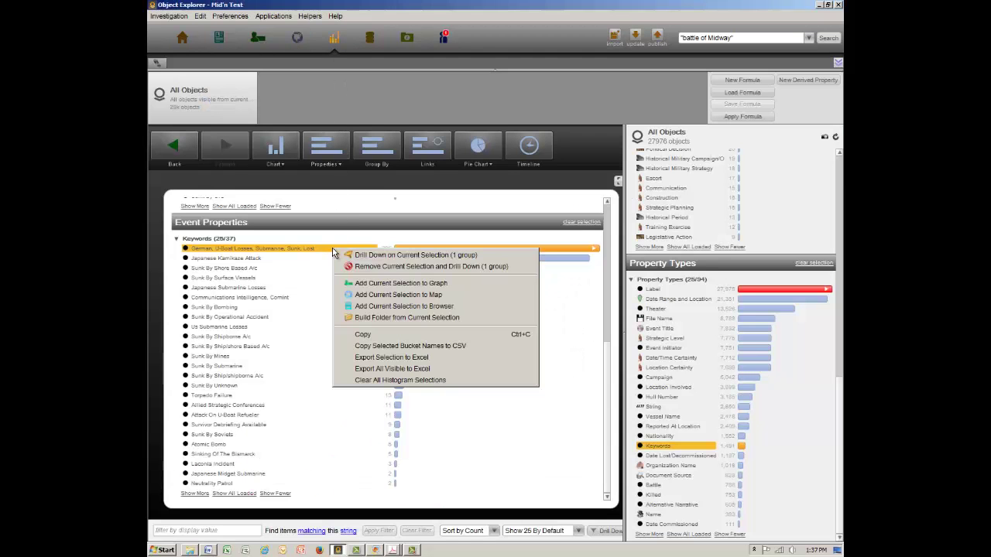
{"action": "left_click", "coordinate": [360, 295]}
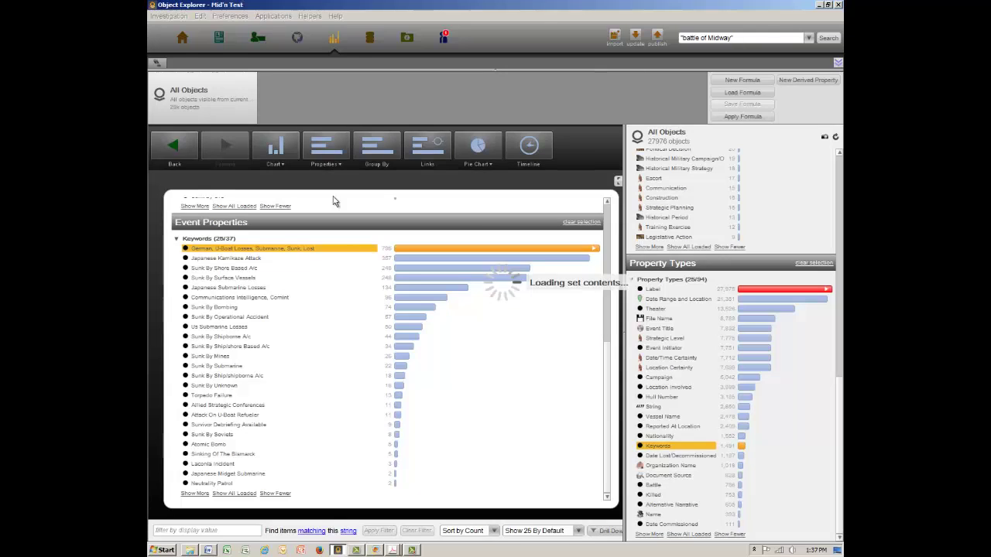
{"action": "left_click", "coordinate": [298, 41]}
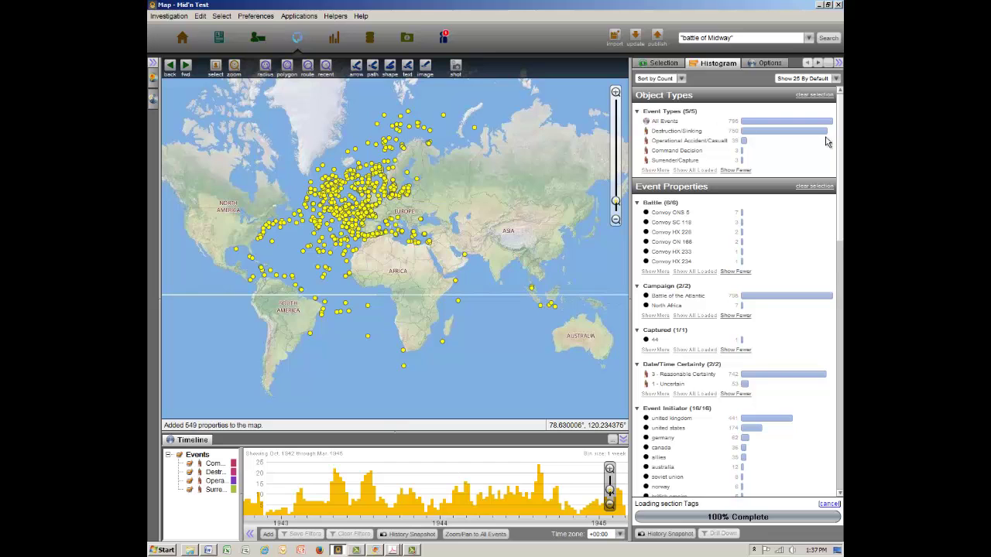
Remove every mapped loss except those with the keywords Sunk By Shore Based, Shipborne, Ship/shore Based, Ship/shipborne, or Shore And Shipborne A/c
{"action": "left_click_drag", "start_coordinate": [842, 140], "coordinate": [827, 288]}
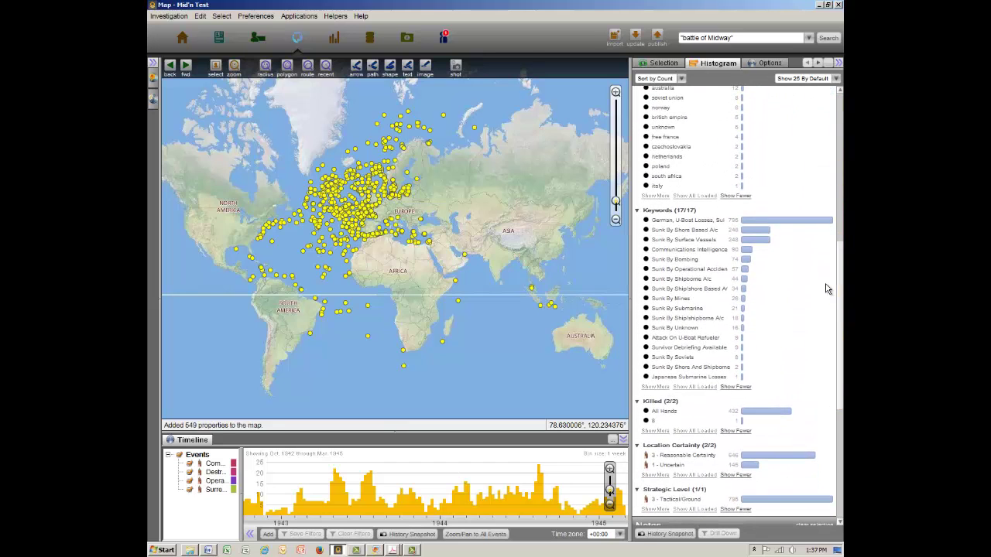
{"action": "left_click", "coordinate": [685, 231]}
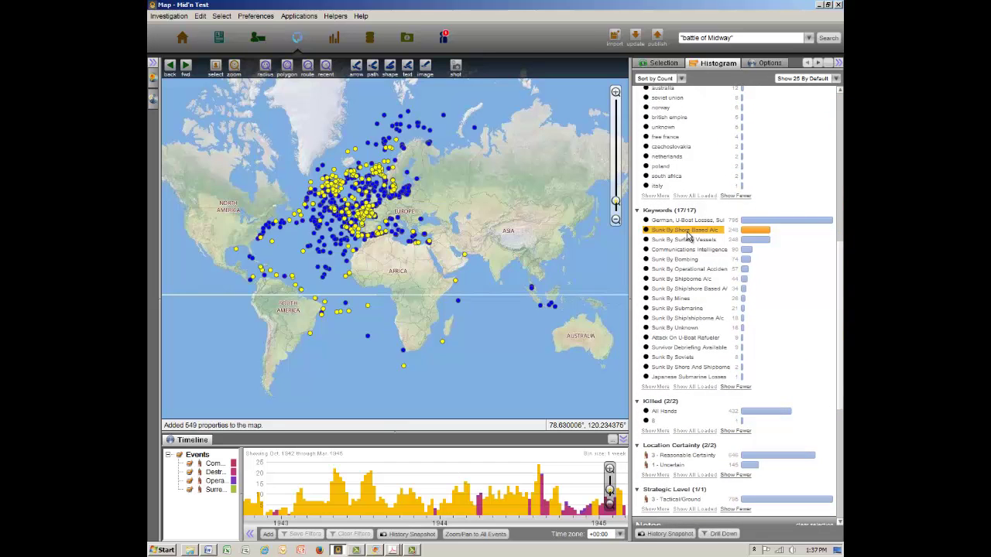
{"action": "left_click", "coordinate": [686, 281]}
{"action": "left_click", "coordinate": [684, 289]}
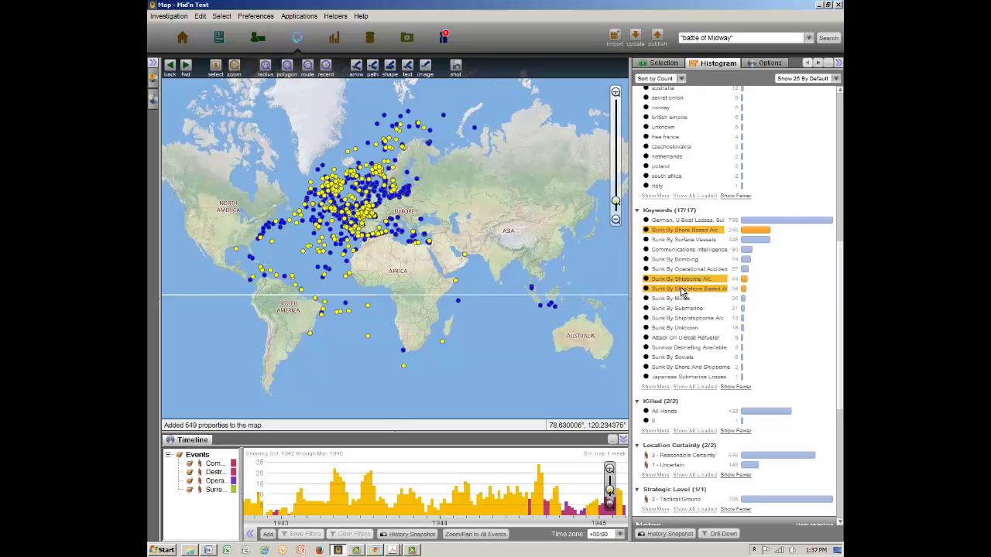
{"action": "left_click", "coordinate": [681, 318]}
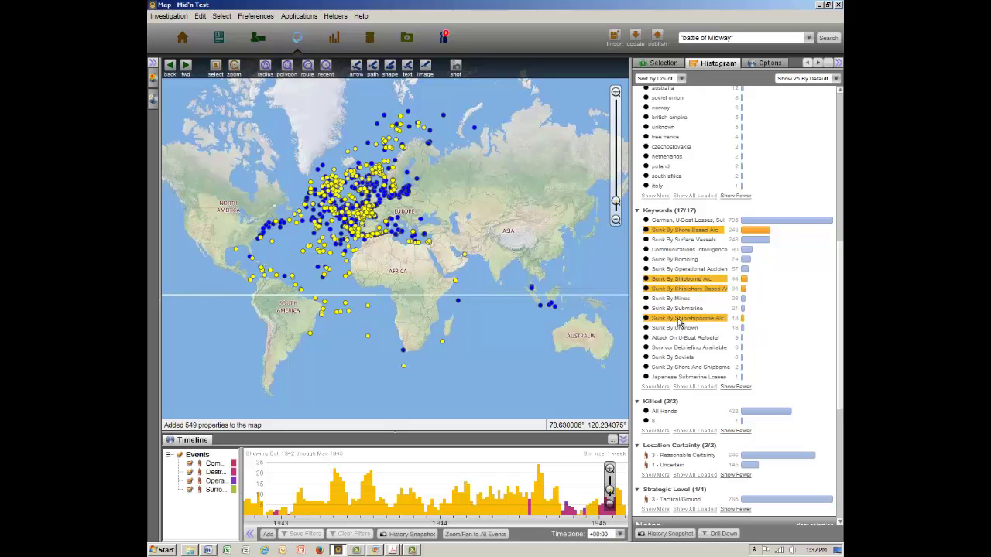
{"action": "left_click", "coordinate": [670, 368]}
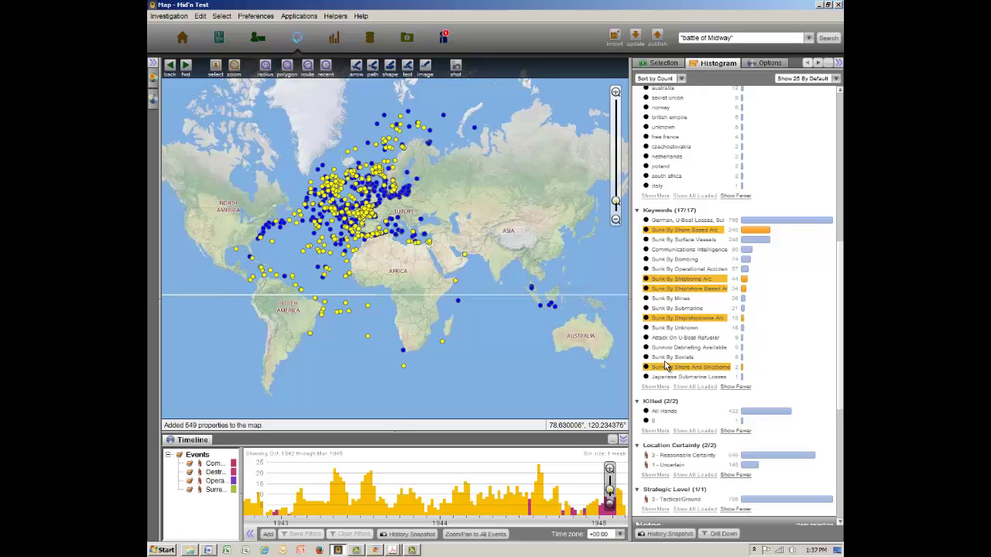
{"action": "left_click", "coordinate": [221, 15]}
{"action": "left_click", "coordinate": [228, 38]}
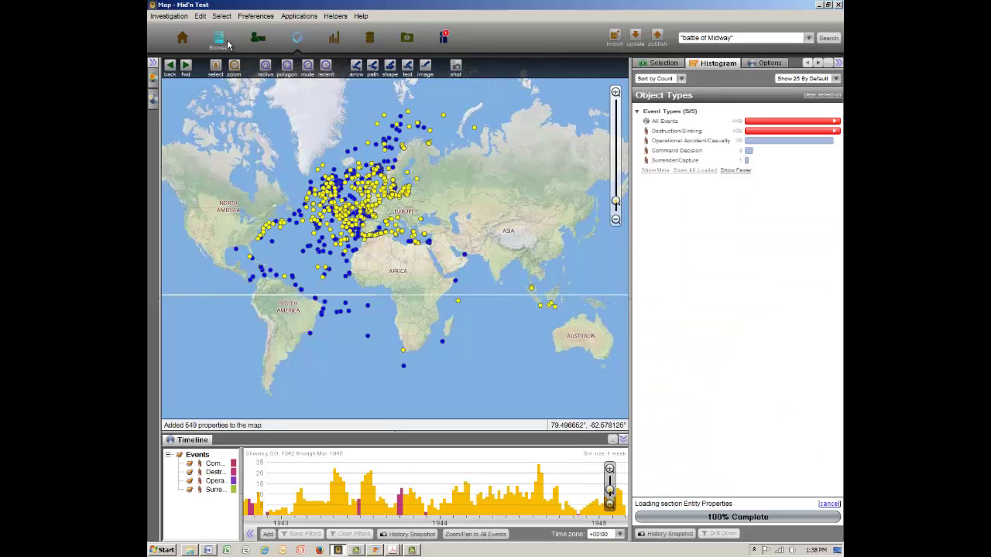
{"action": "key", "text": "Delete"}
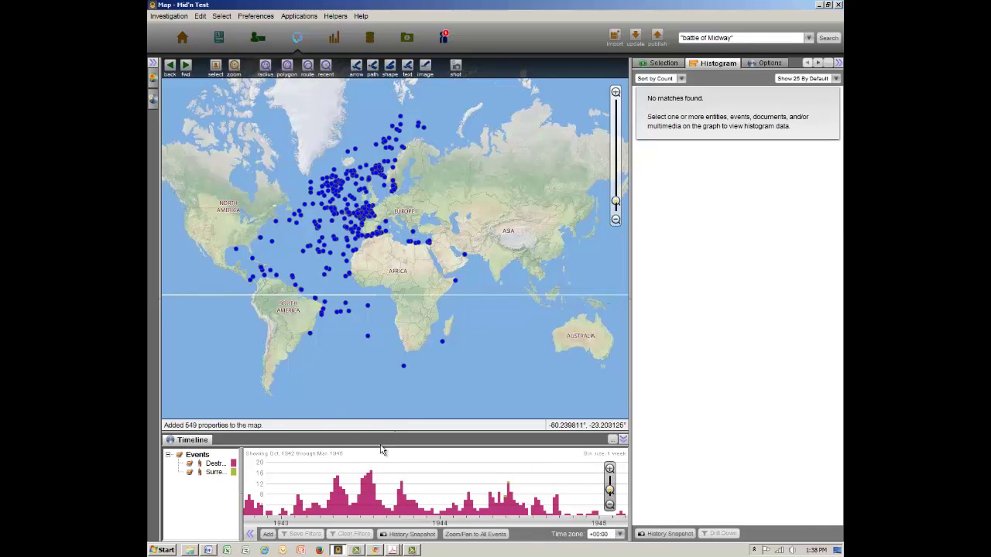
Select the July 1943 peak of aircraft sinkings on the timeline, and narrow the selection to the spike around 1 August 1943
{"action": "scroll", "coordinate": [420, 468], "scroll_direction": "down", "scroll_amount": 3}
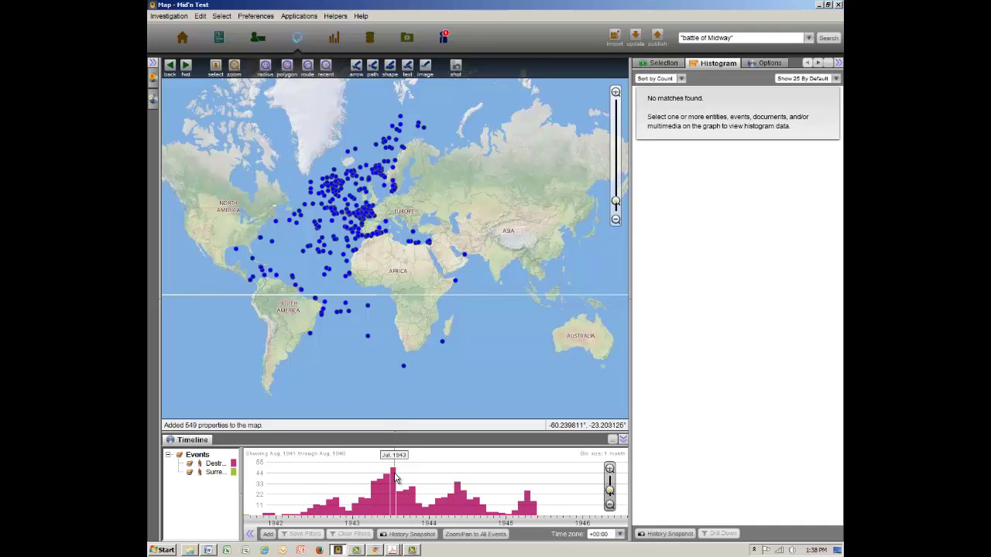
{"action": "left_click", "coordinate": [395, 479]}
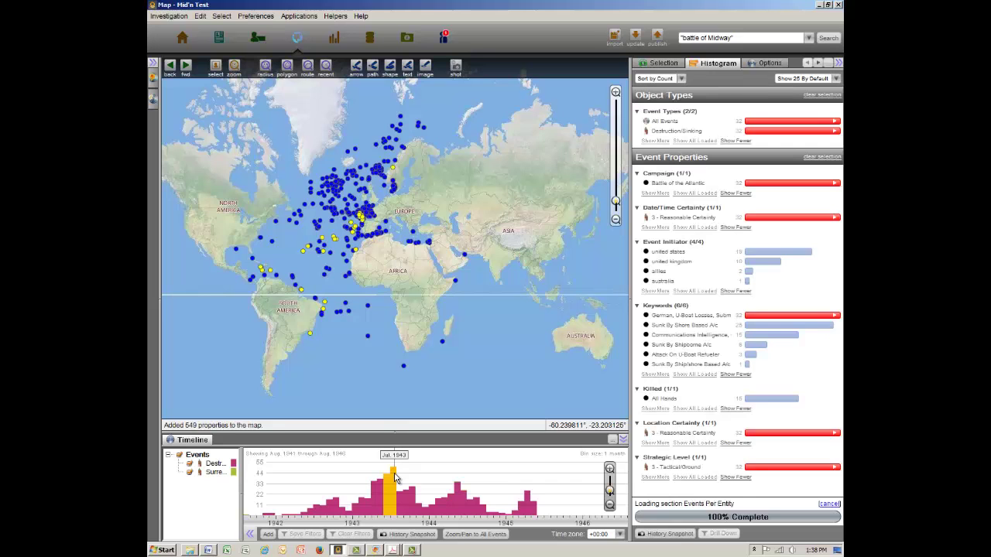
{"action": "scroll", "coordinate": [396, 478], "scroll_direction": "up", "scroll_amount": 5}
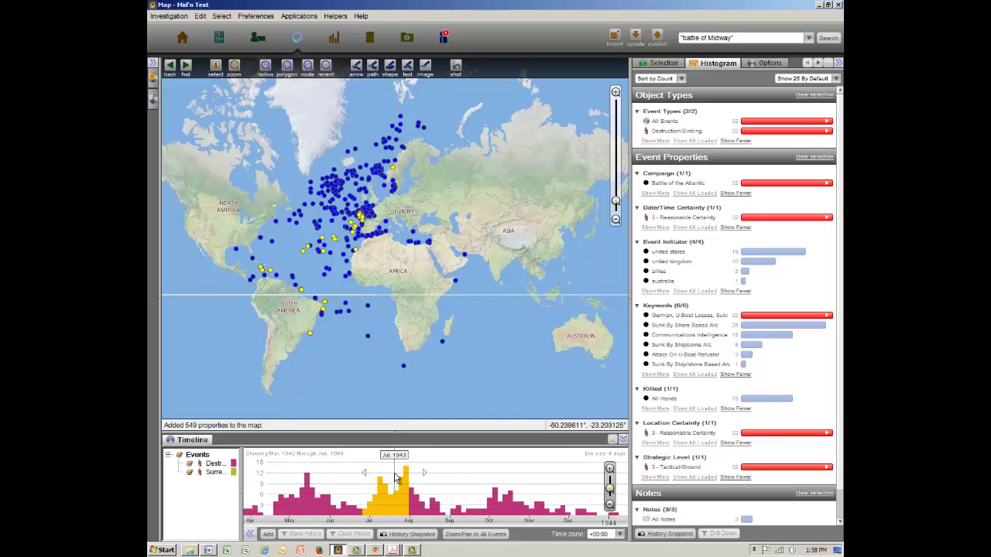
{"action": "scroll", "coordinate": [395, 479], "scroll_direction": "up", "scroll_amount": 2}
{"action": "left_click", "coordinate": [418, 474]}
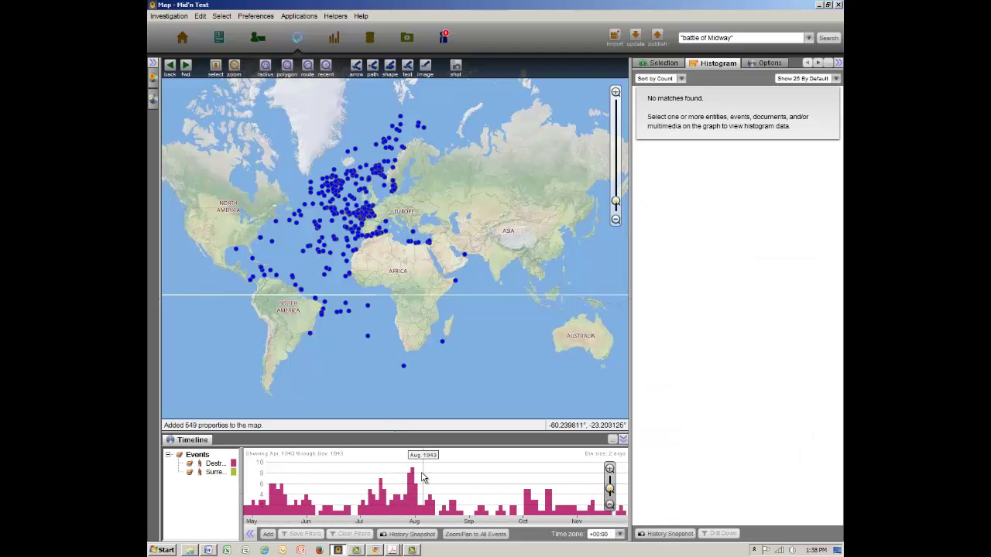
{"action": "left_click", "coordinate": [413, 478]}
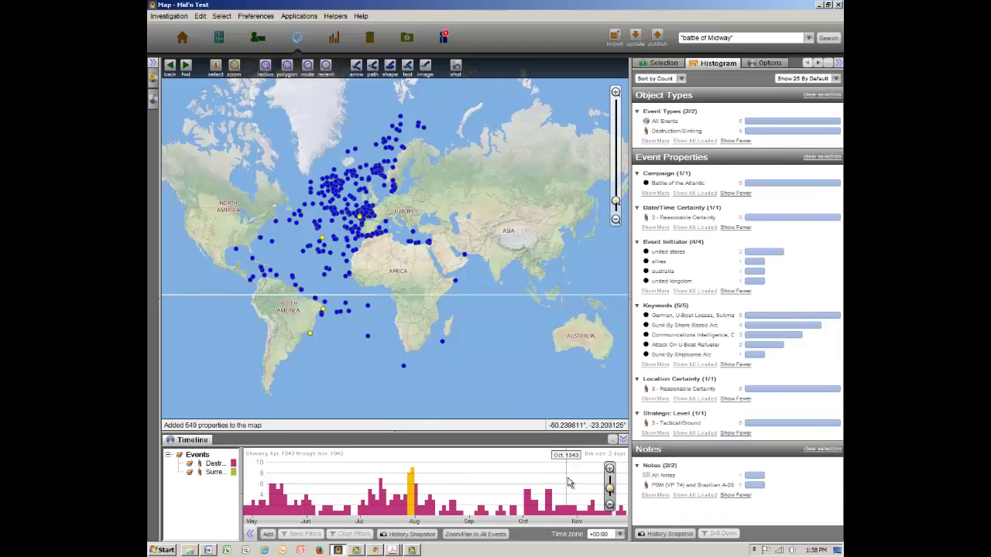
{"action": "left_click_drag", "start_coordinate": [584, 483], "coordinate": [493, 492]}
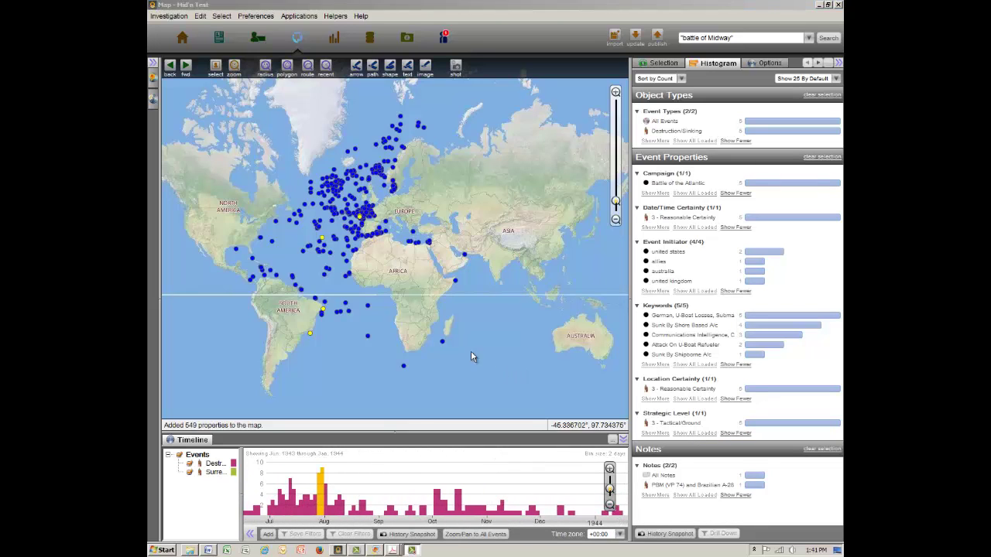
Clear all losses from the map and draw a five-point search polygon around the Bay of Biscay, from northwest Spain to Brittany
{"action": "left_click_drag", "start_coordinate": [187, 95], "coordinate": [537, 390]}
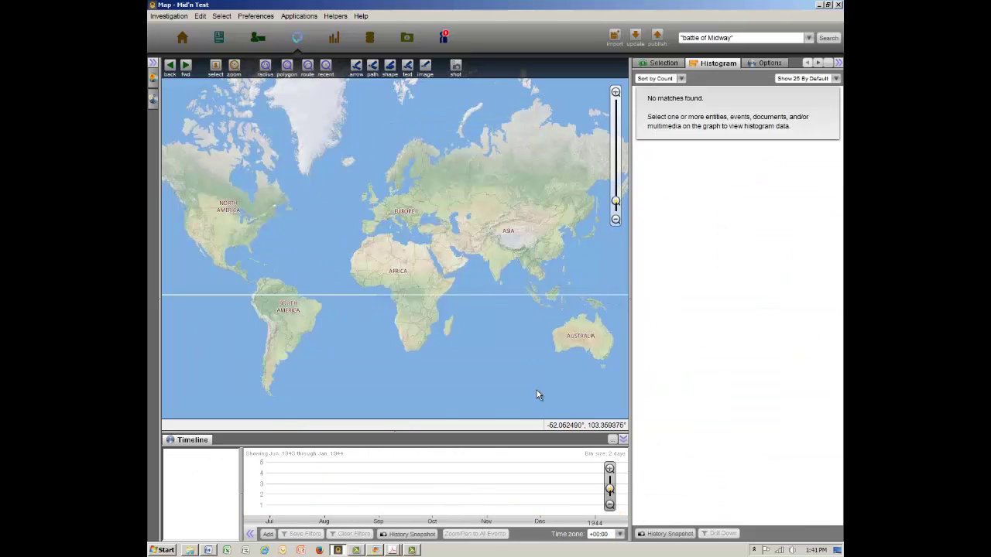
{"action": "scroll", "coordinate": [363, 228], "scroll_direction": "up", "scroll_amount": 1}
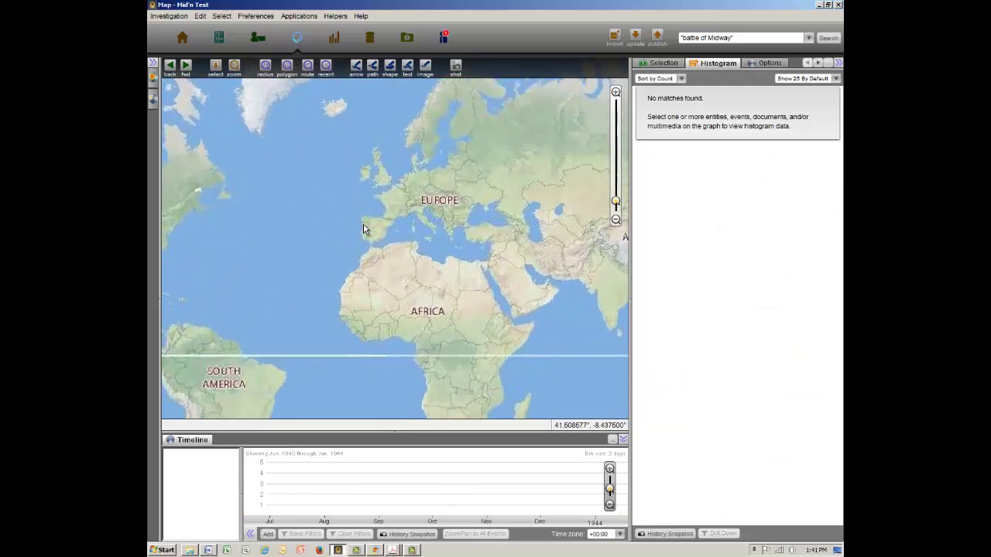
{"action": "scroll", "coordinate": [368, 227], "scroll_direction": "up", "scroll_amount": 2}
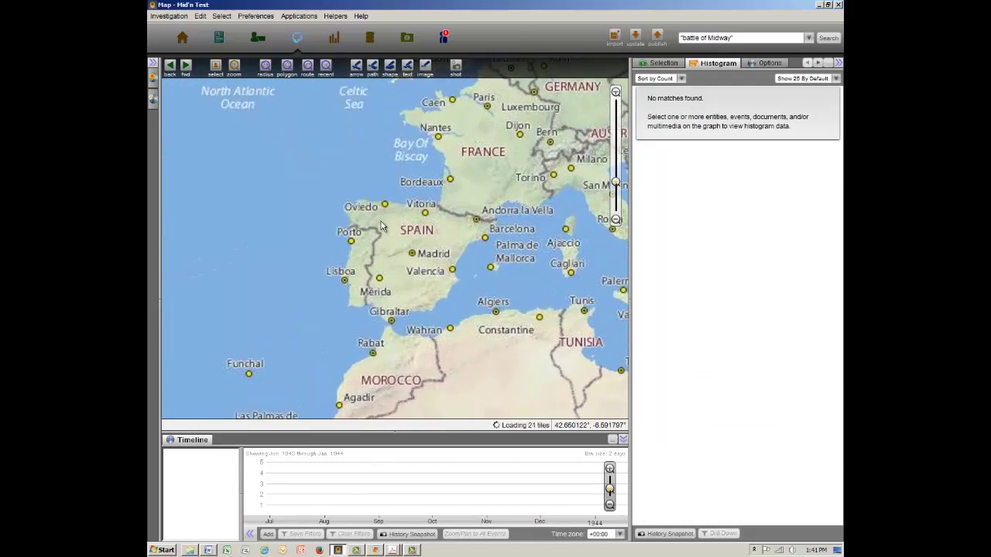
{"action": "left_click_drag", "start_coordinate": [388, 225], "coordinate": [399, 321]}
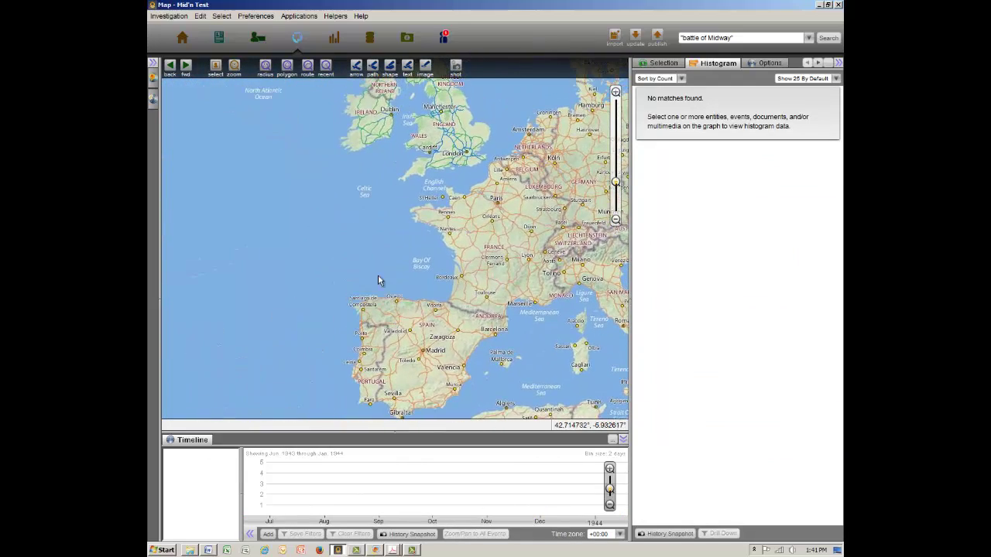
{"action": "left_click", "coordinate": [288, 69]}
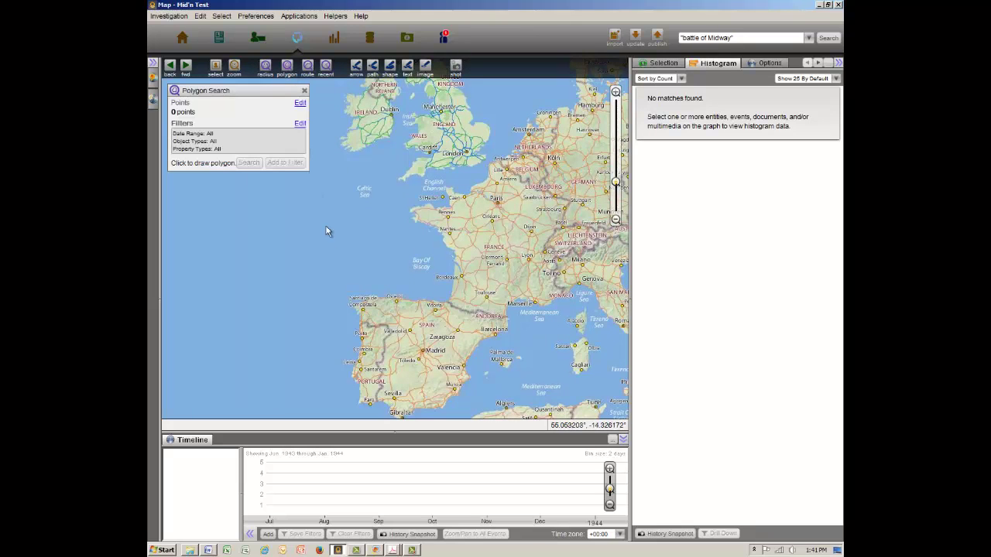
{"action": "left_click", "coordinate": [359, 298]}
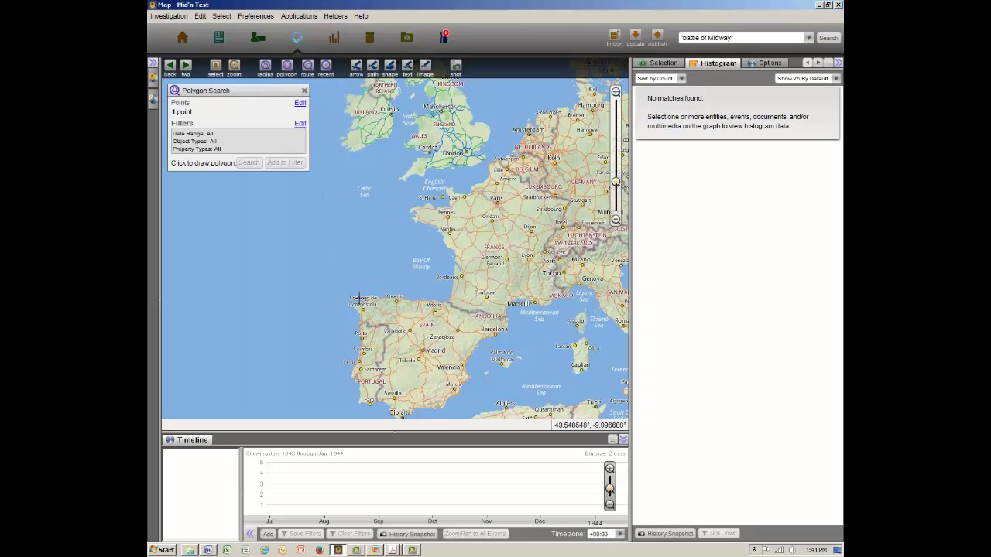
{"action": "left_click", "coordinate": [449, 302]}
{"action": "left_click", "coordinate": [458, 250]}
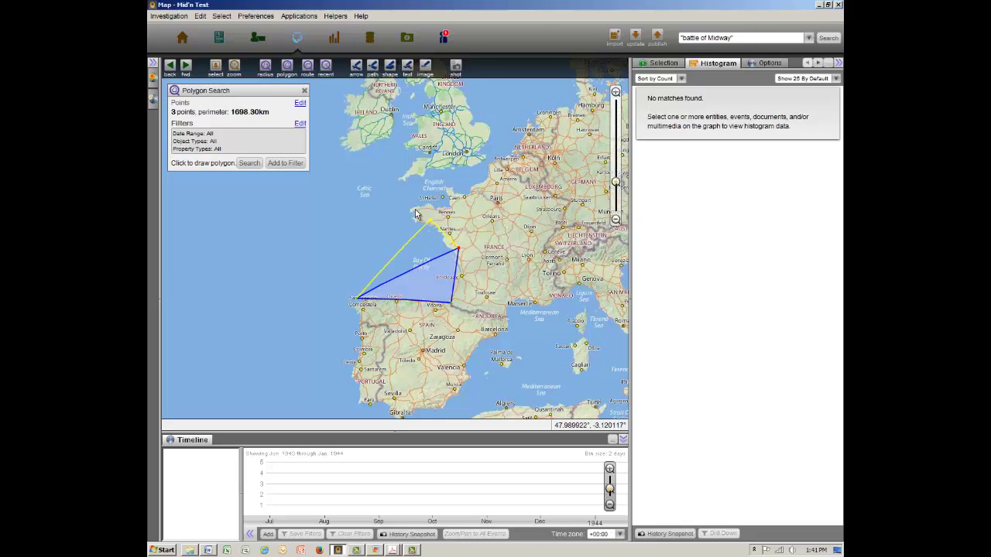
{"action": "left_click", "coordinate": [411, 207]}
{"action": "double_click", "coordinate": [343, 202]}
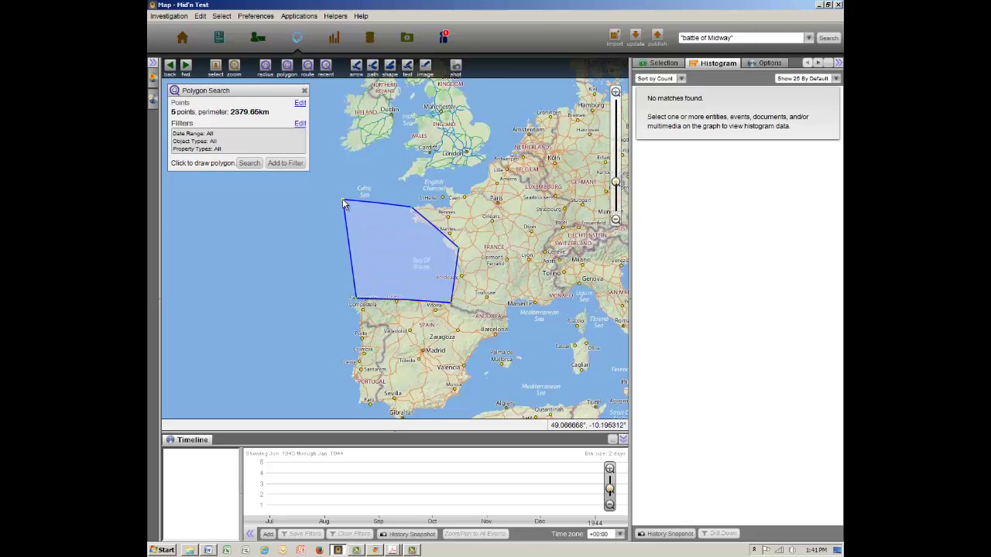
Filter the polygon search to the Event object type, run it, and close the search settings
{"action": "left_click", "coordinate": [301, 126]}
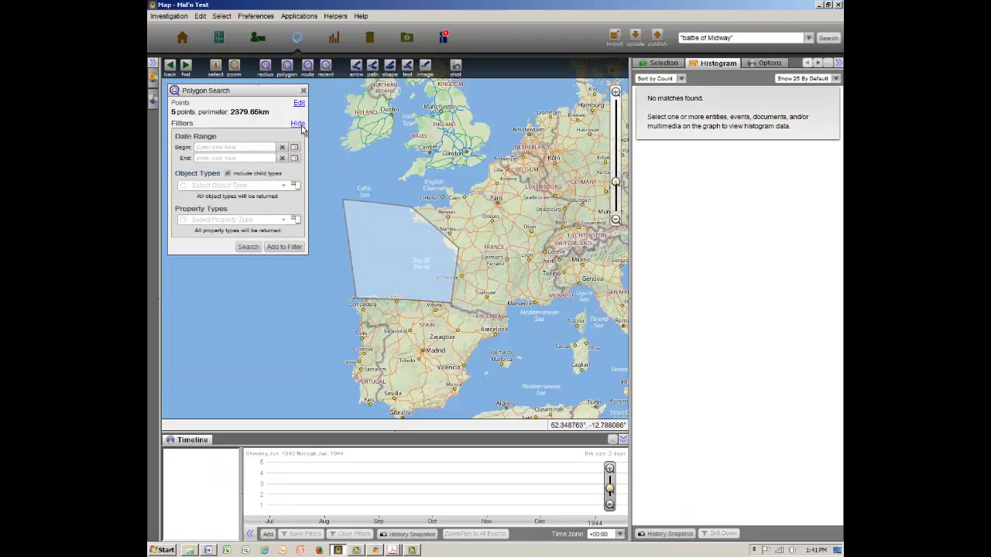
{"action": "left_click", "coordinate": [294, 187]}
{"action": "mouse_move", "coordinate": [325, 199]}
{"action": "left_click", "coordinate": [380, 268]}
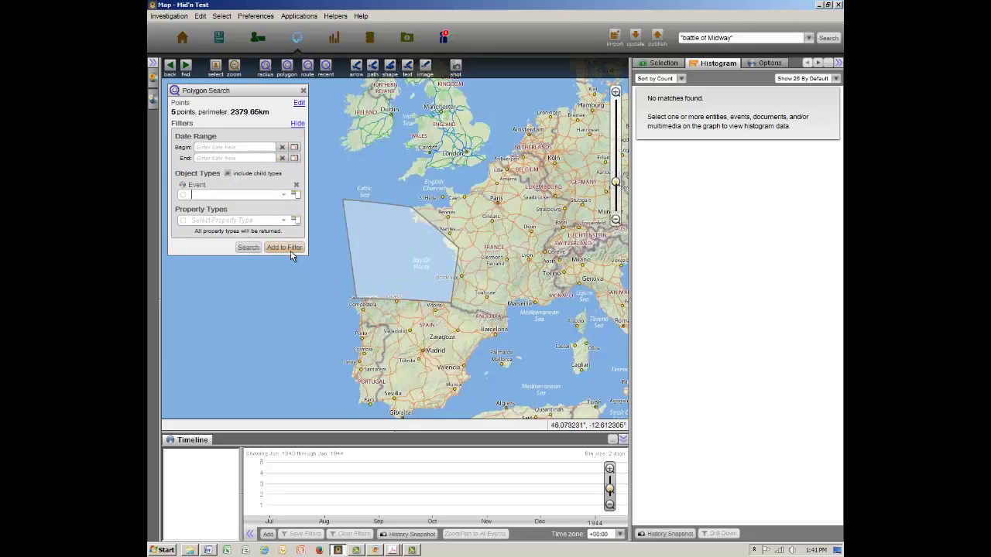
{"action": "left_click", "coordinate": [250, 247]}
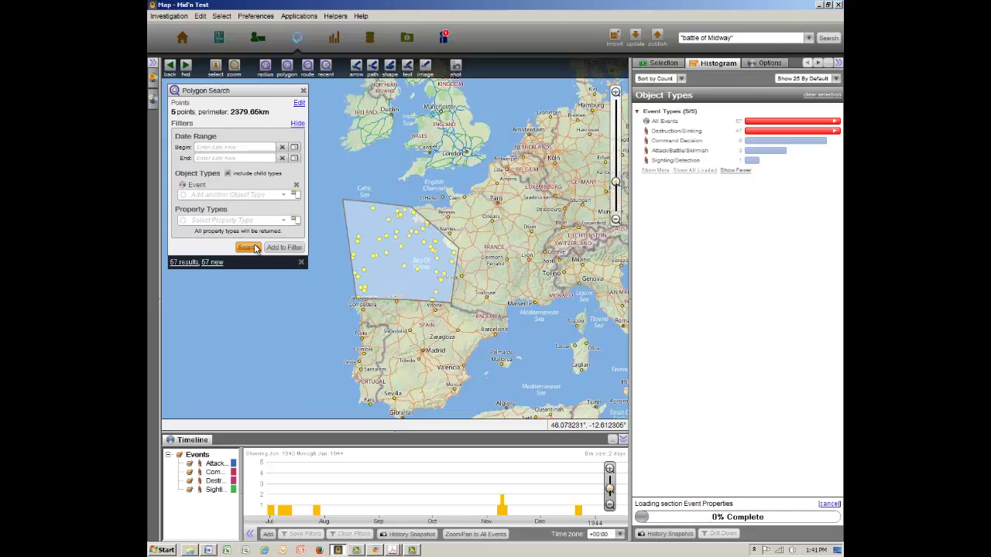
{"action": "left_click", "coordinate": [304, 92]}
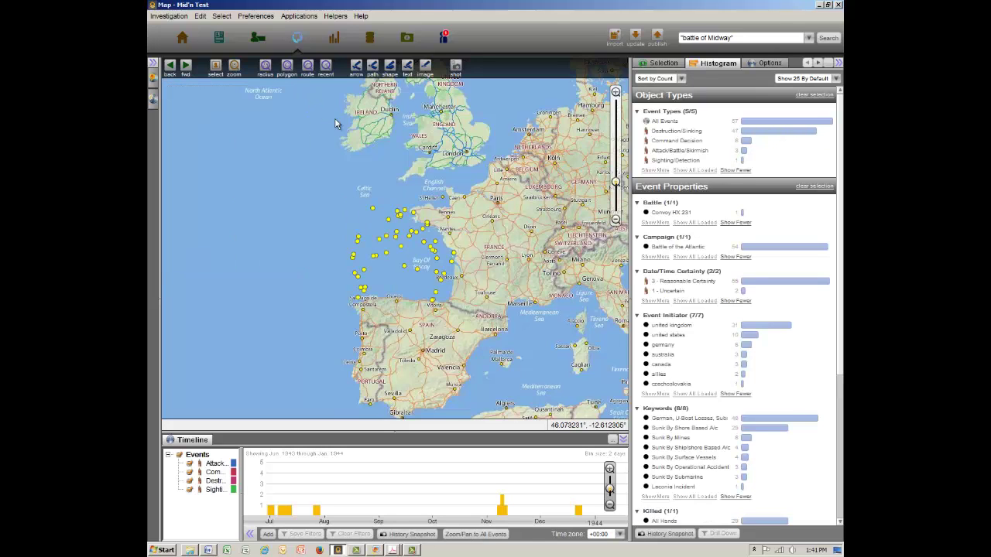
Remove every Bay of Biscay event from the map except those with the German U-Boat Losses keyword
{"action": "left_click", "coordinate": [659, 422]}
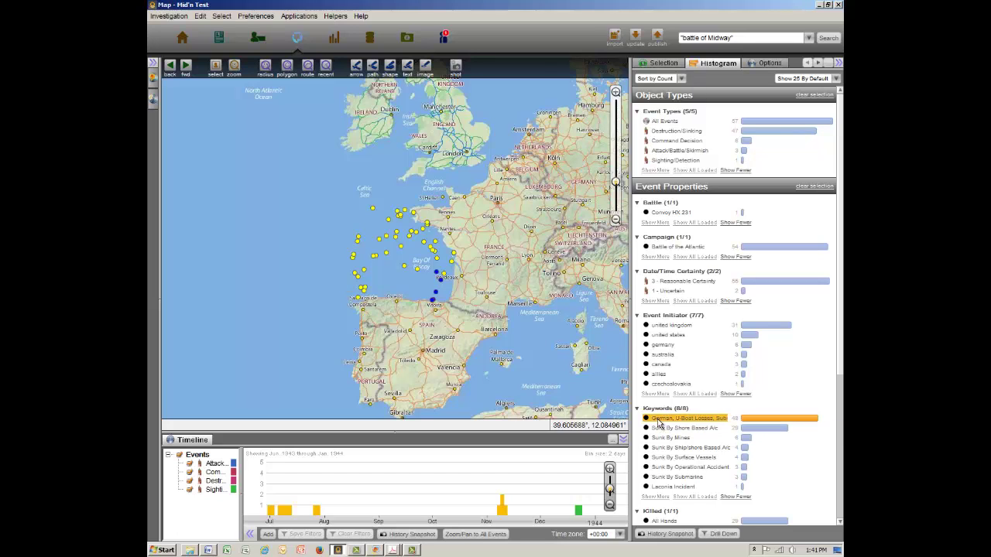
{"action": "left_click", "coordinate": [222, 17]}
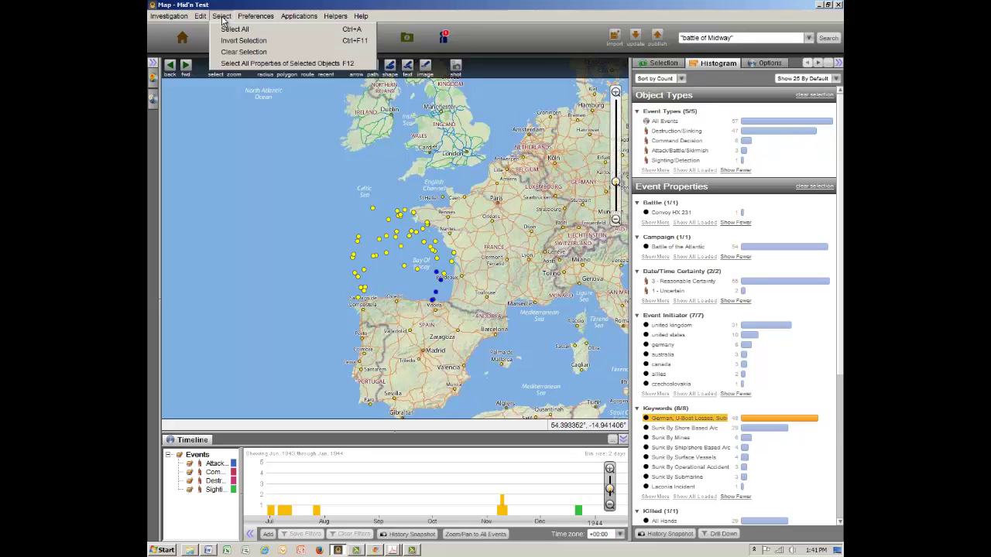
{"action": "left_click", "coordinate": [236, 40]}
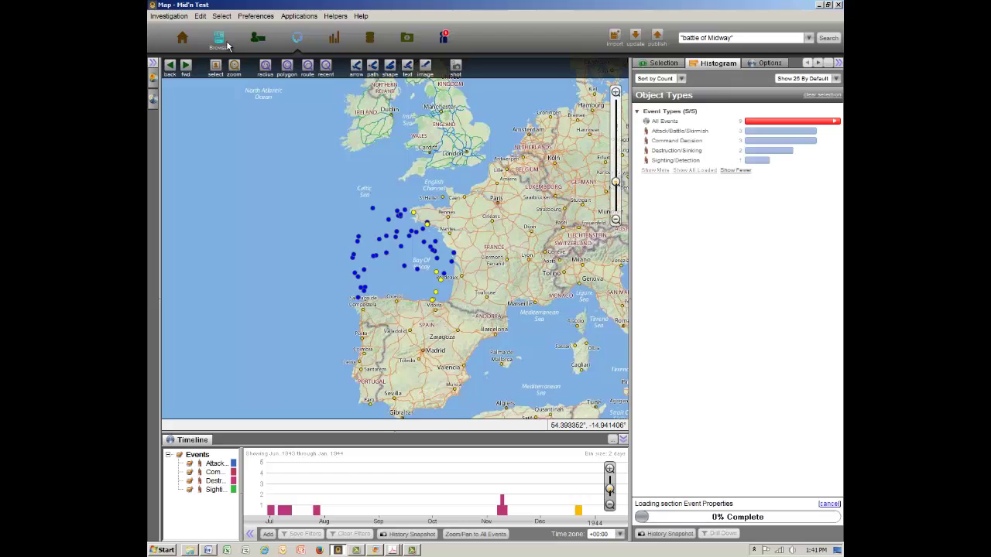
Select the remaining Bay of Biscay losses and highlight each histogram keyword in turn, from German U-Boat Losses to Sunk By Submarine, to compare locations
{"action": "left_click_drag", "start_coordinate": [333, 195], "coordinate": [468, 315]}
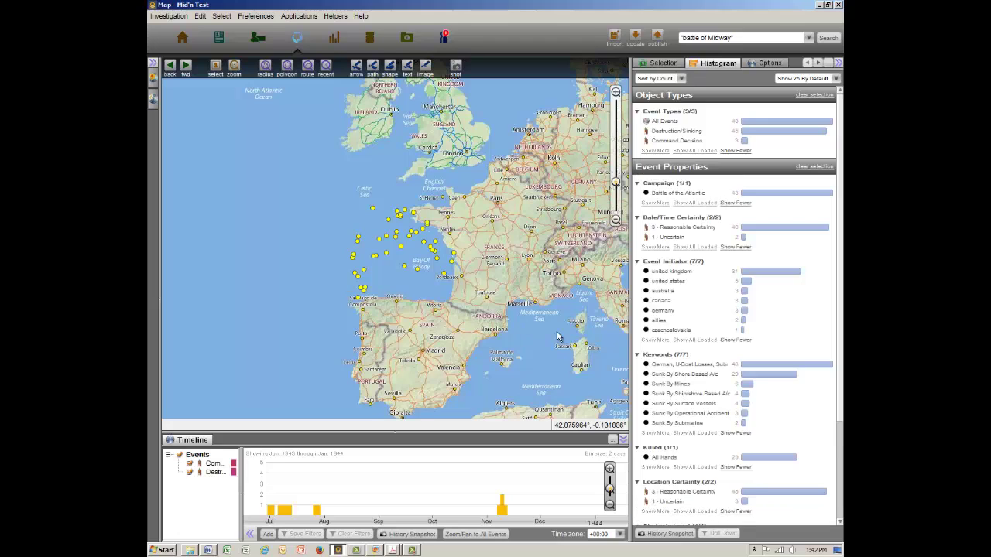
{"action": "left_click", "coordinate": [680, 364]}
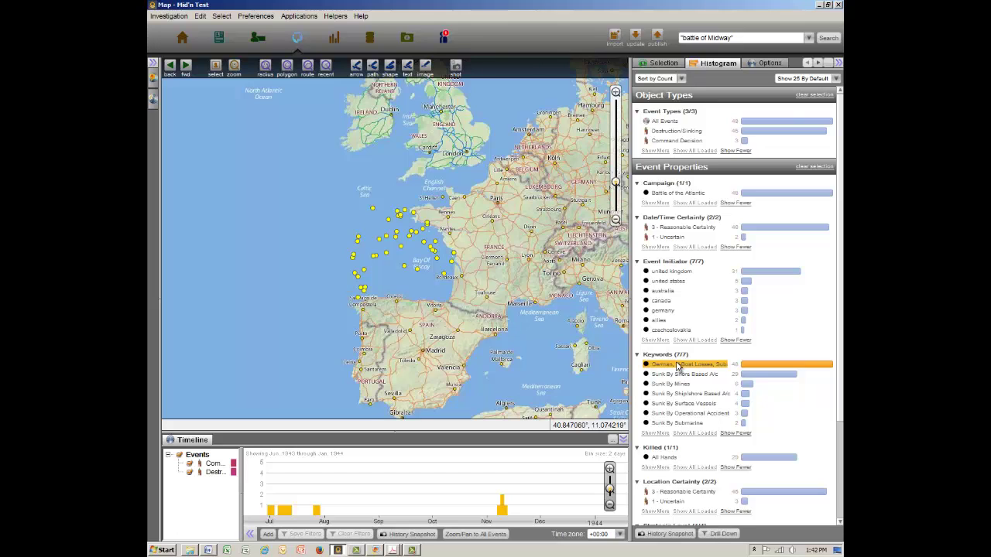
{"action": "left_click", "coordinate": [675, 374]}
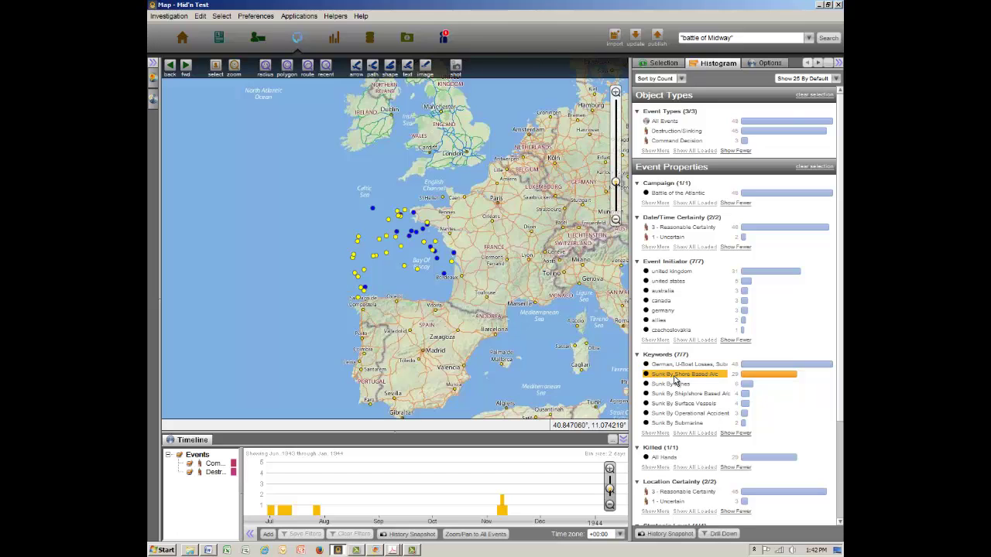
{"action": "left_click", "coordinate": [670, 384]}
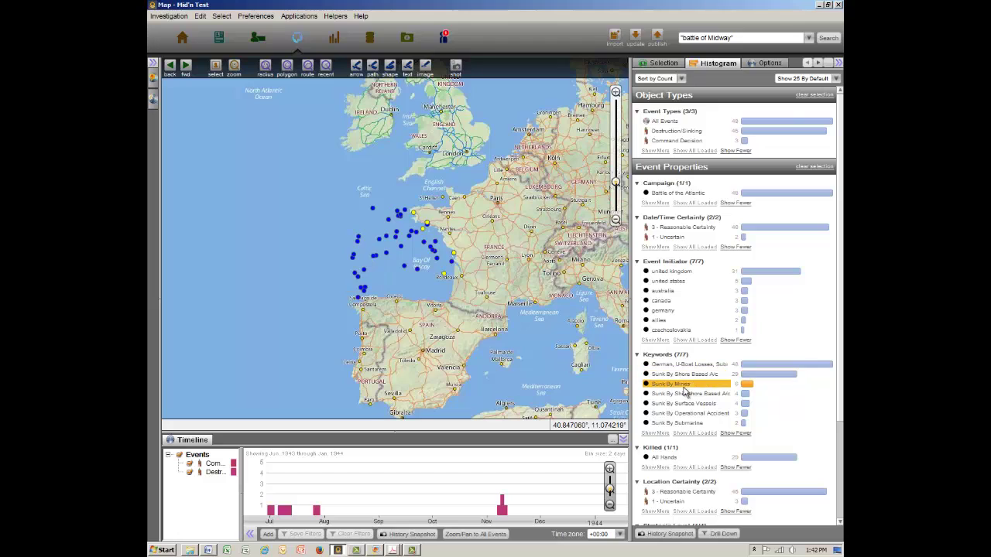
{"action": "left_click", "coordinate": [701, 394]}
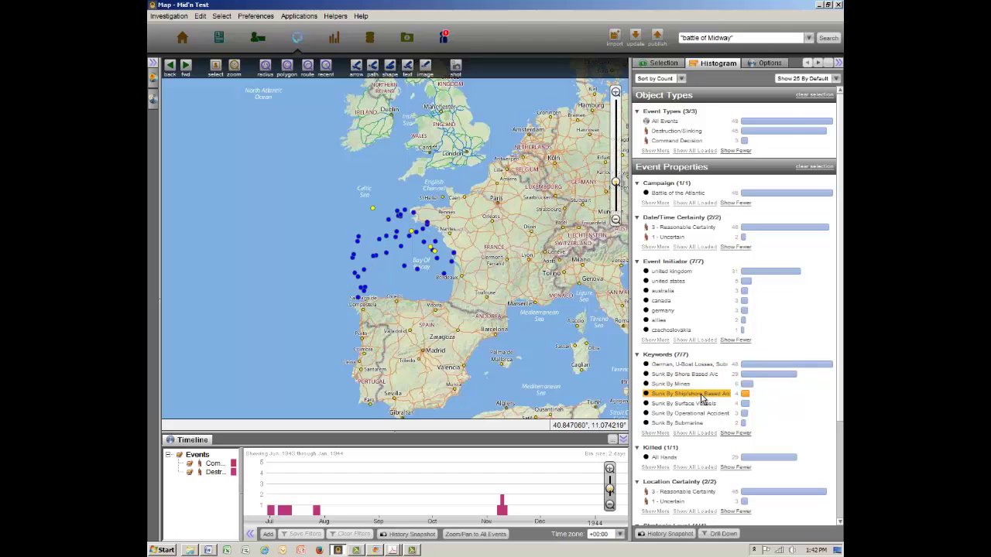
{"action": "left_click", "coordinate": [700, 404]}
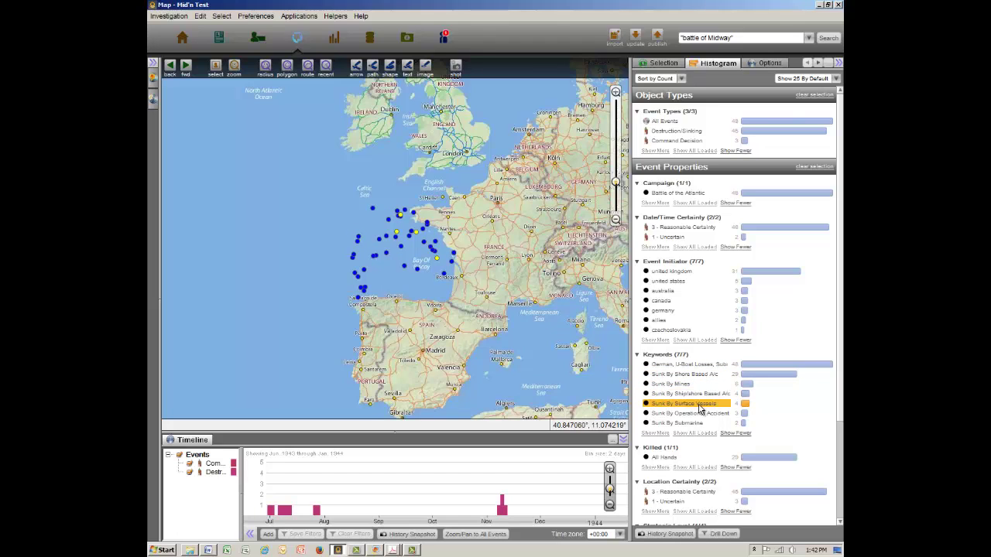
{"action": "left_click", "coordinate": [699, 414]}
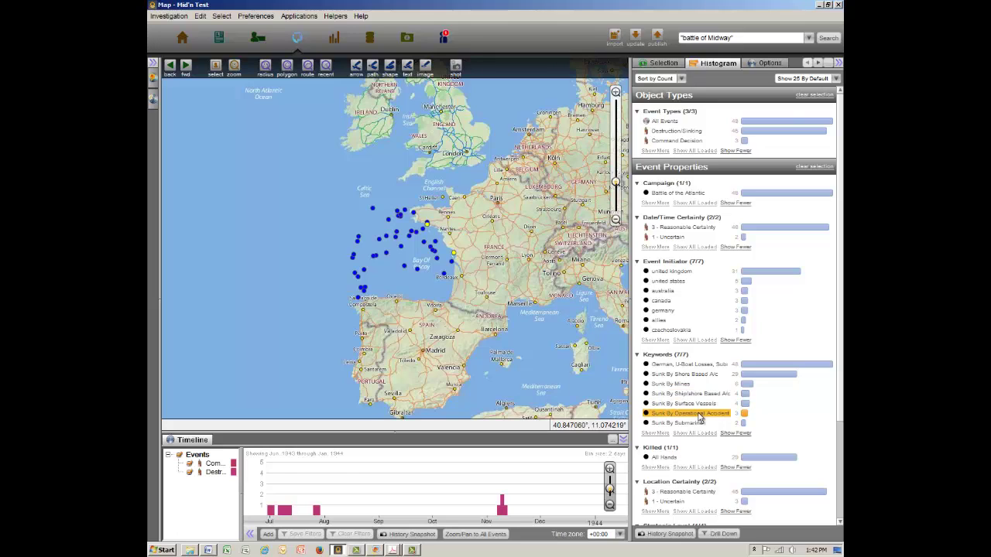
{"action": "left_click", "coordinate": [696, 424]}
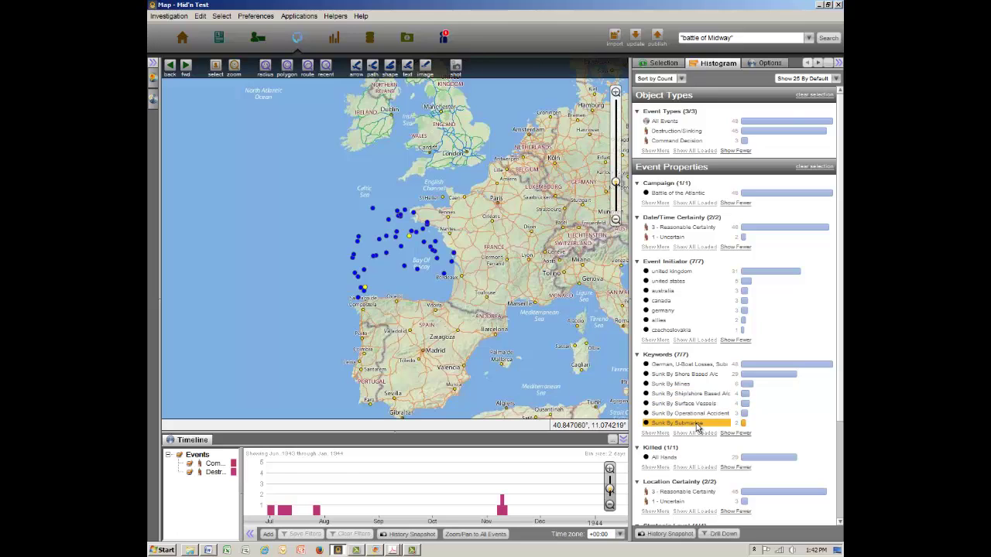